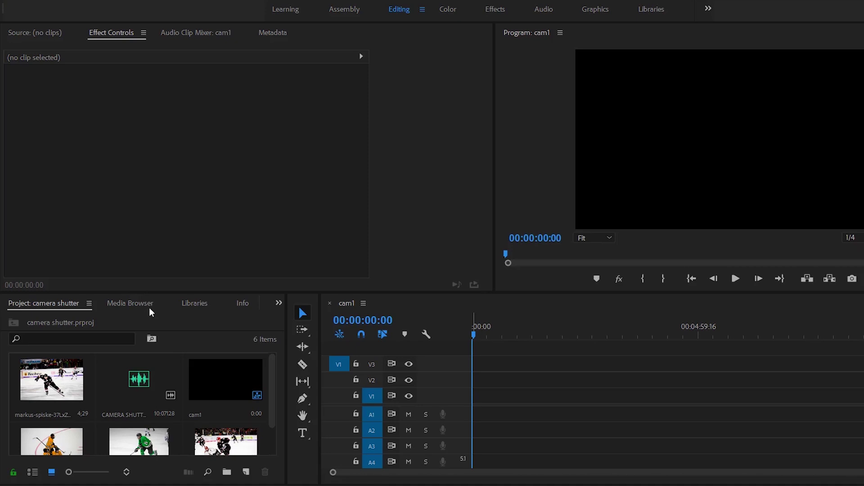
pyautogui.scroll(-1, 135, 371)
pyautogui.scroll(1, 185, 414)
pyautogui.scroll(-1, 203, 432)
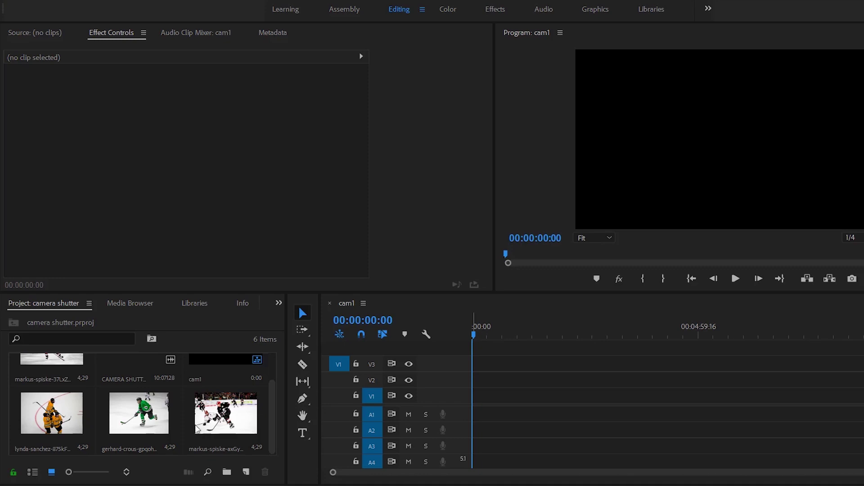
pyautogui.scroll(1, 227, 425)
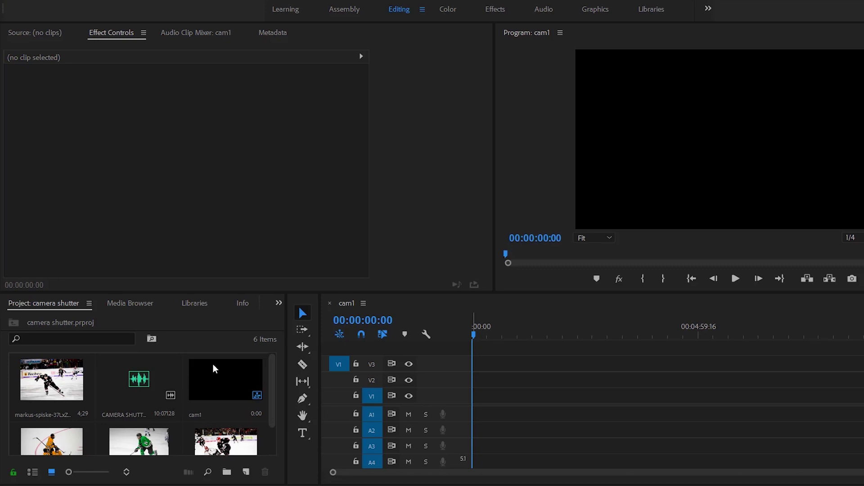
pyautogui.scroll(-1, 164, 405)
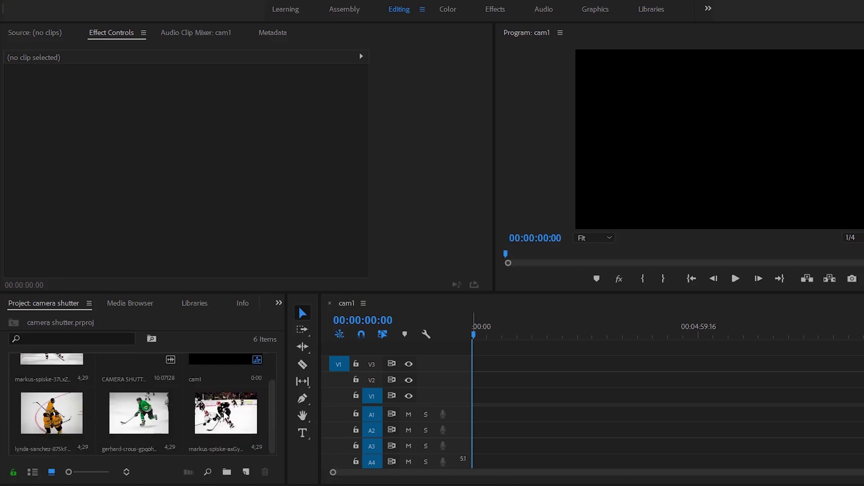
pyautogui.scroll(1, 225, 414)
# Delete the duplicate copies of two hockey photos from the project
pyautogui.click(41, 396)
pyautogui.scroll(-1, 48, 403)
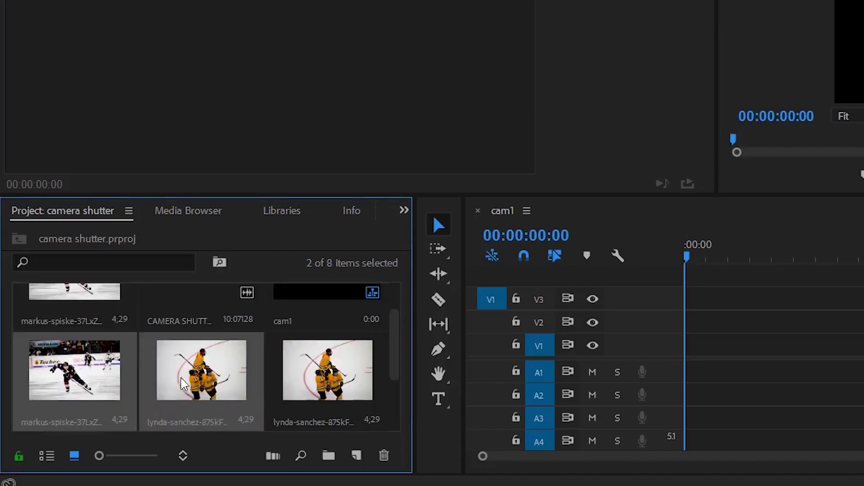
pyautogui.press('Delete')
pyautogui.scroll(1, 203, 392)
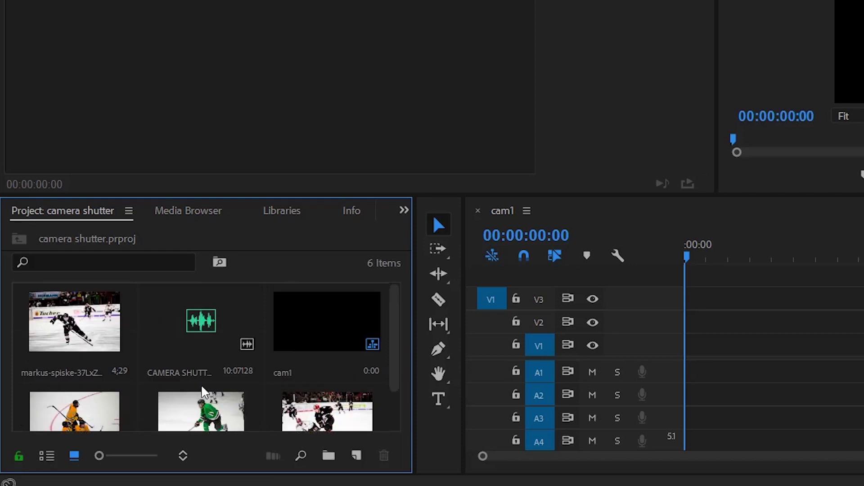
# Place all four hockey photos one after another on track V1 at the start of the cam1 sequence
pyautogui.click(38, 326)
pyautogui.scroll(-1, 128, 364)
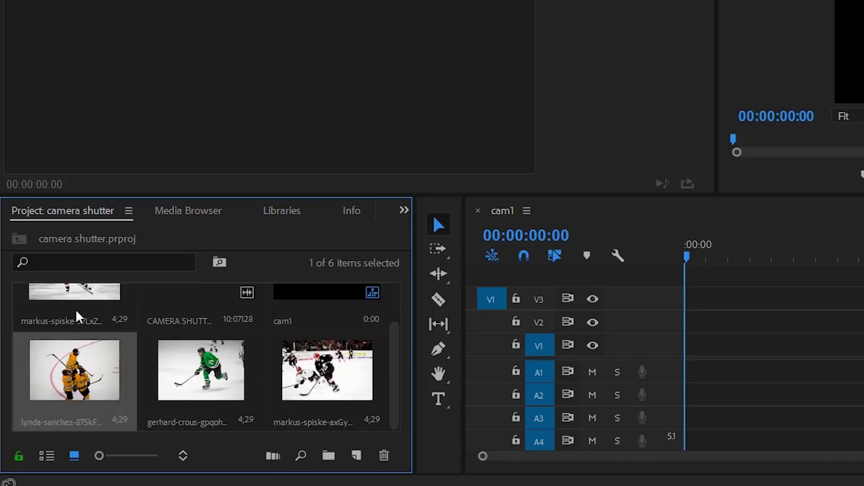
pyautogui.keyDown('ctrl'); pyautogui.click(115, 383); pyautogui.keyUp('ctrl')
pyautogui.keyDown('ctrl'); pyautogui.click(203, 384); pyautogui.keyUp('ctrl')
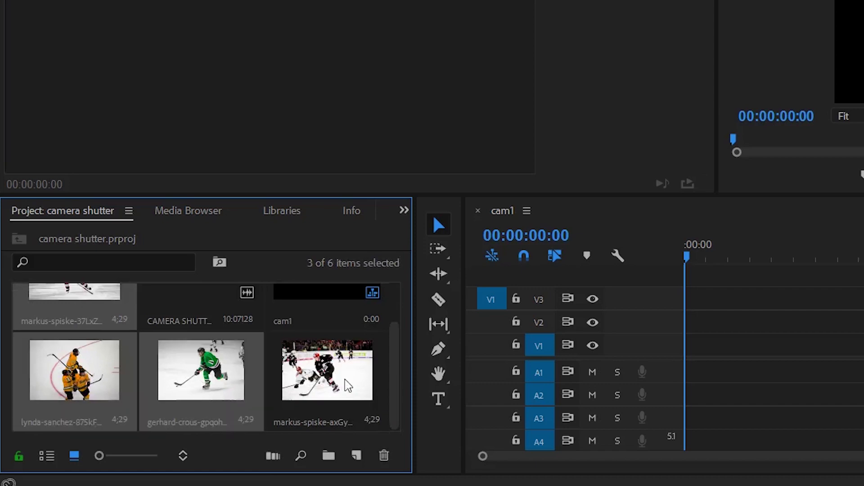
pyautogui.keyDown('ctrl'); pyautogui.click(349, 376); pyautogui.keyUp('ctrl')
pyautogui.moveTo(353, 376); pyautogui.dragTo(732, 337)
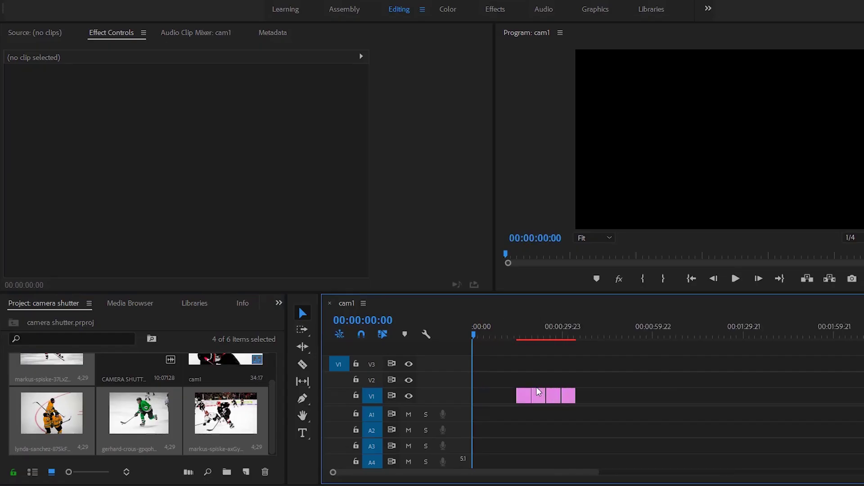
pyautogui.click(690, 254)
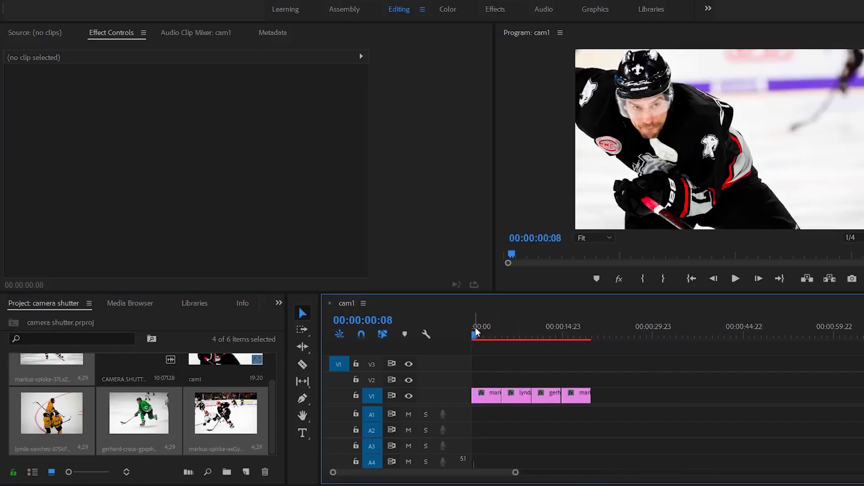
# Apply Scale to Frame Size to the first photo clip on V1
pyautogui.press('=')
pyautogui.press('=')
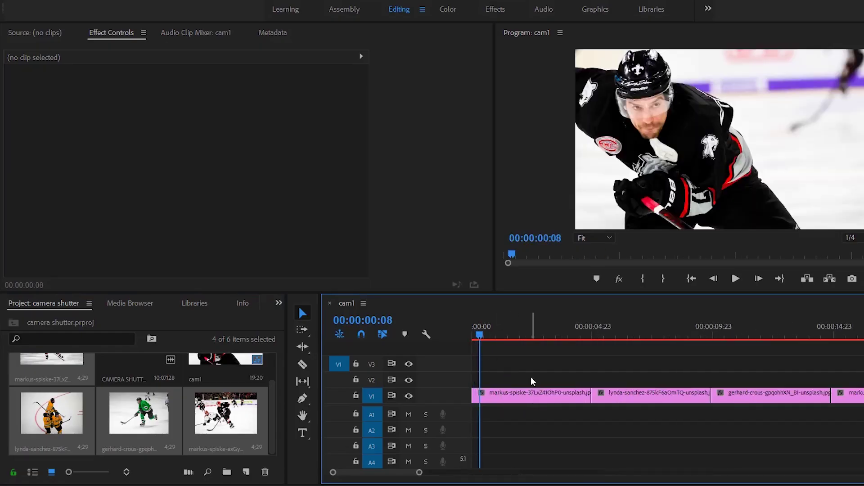
pyautogui.rightClick(499, 393)
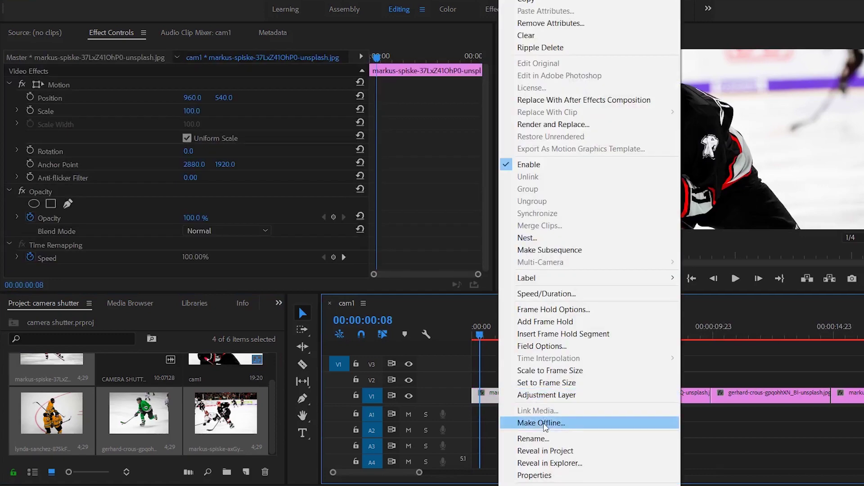
pyautogui.click(565, 370)
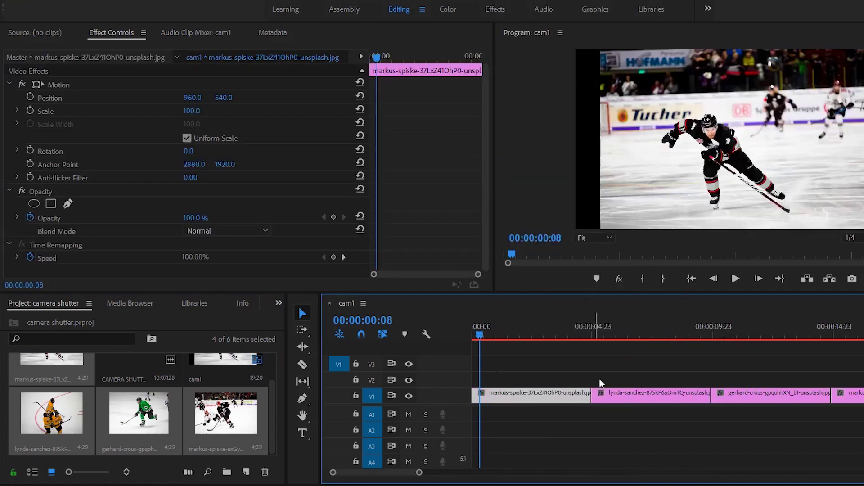
# Apply Scale to Frame Size to the remaining three photo clips on V1
pyautogui.click(665, 397)
pyautogui.press('-')
pyautogui.press('-')
pyautogui.moveTo(650, 414); pyautogui.dragTo(518, 383)
pyautogui.press('=')
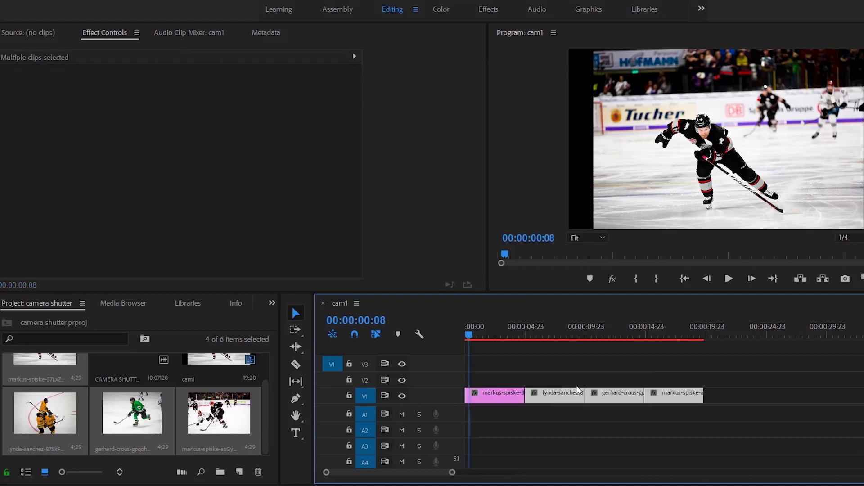
pyautogui.rightClick(575, 405)
pyautogui.click(610, 387)
# Scale up the second, third and fourth photo clips to fill the frame, setting the fourth clip's scale to 147
pyautogui.moveTo(538, 333)
pyautogui.mouseDown()
pyautogui.moveTo(656, 347)
pyautogui.moveTo(579, 352)
pyautogui.moveTo(549, 338)
pyautogui.mouseUp()
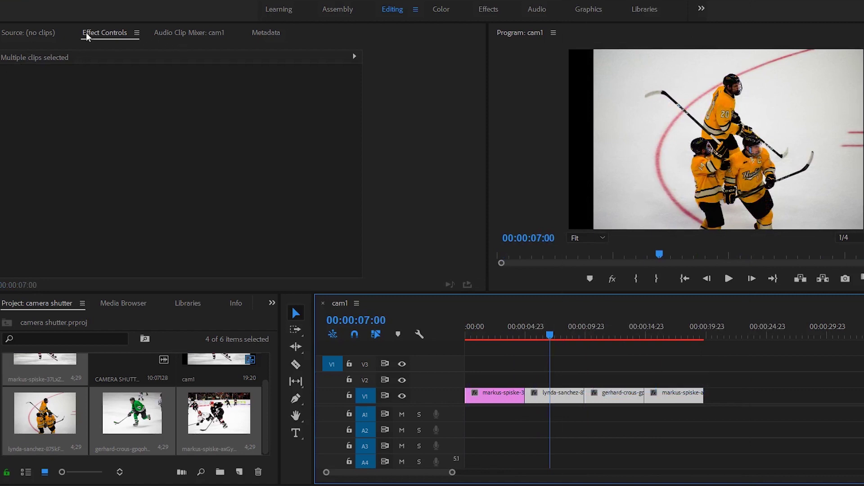
pyautogui.click(556, 395)
pyautogui.moveTo(180, 110); pyautogui.dragTo(193, 111)
pyautogui.click(598, 332)
pyautogui.click(616, 396)
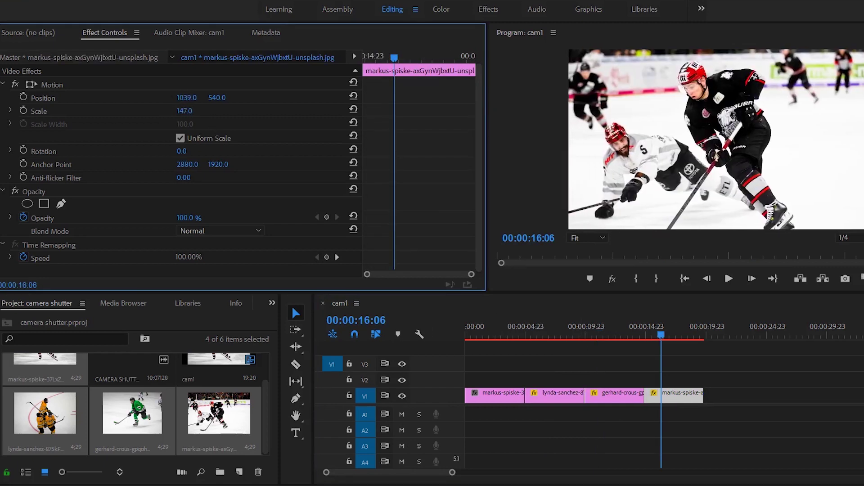
# Reposition the fourth photo clip to 1057, 431 so its players are framed better
pyautogui.moveTo(186, 98)
pyautogui.mouseDown()
pyautogui.moveTo(200, 98)
pyautogui.moveTo(182, 98)
pyautogui.mouseUp()
pyautogui.moveTo(715, 97); pyautogui.dragTo(714, 70)
pyautogui.moveTo(211, 100); pyautogui.dragTo(279, 100)
# Enlarge the first photo clip around the skating player until it fills the whole frame
pyautogui.click(469, 334)
pyautogui.moveTo(469, 333); pyautogui.dragTo(468, 333)
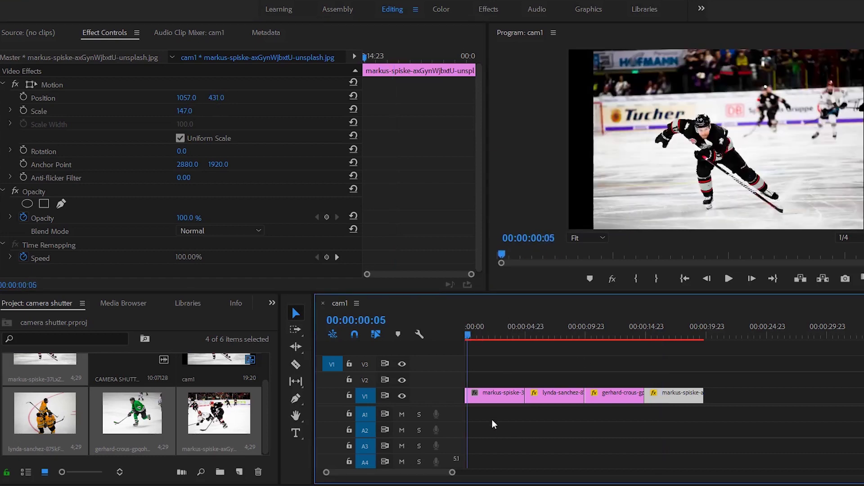
pyautogui.click(493, 401)
pyautogui.moveTo(188, 112); pyautogui.dragTo(98, 98)
pyautogui.click(585, 455)
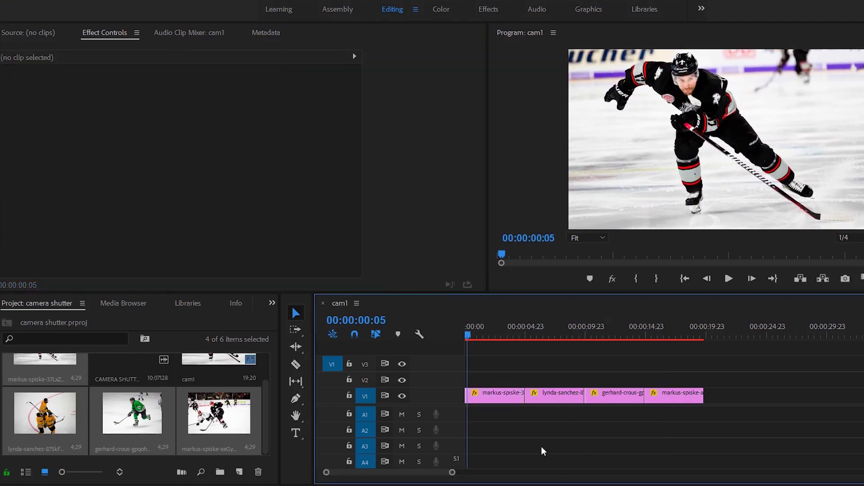
# Open CAMERA SHUTTER SOUND EFFECT 1.mp3 as source and mark an 18-frame in-to-out range around one shutter sound
pyautogui.scroll(2, 270, 427)
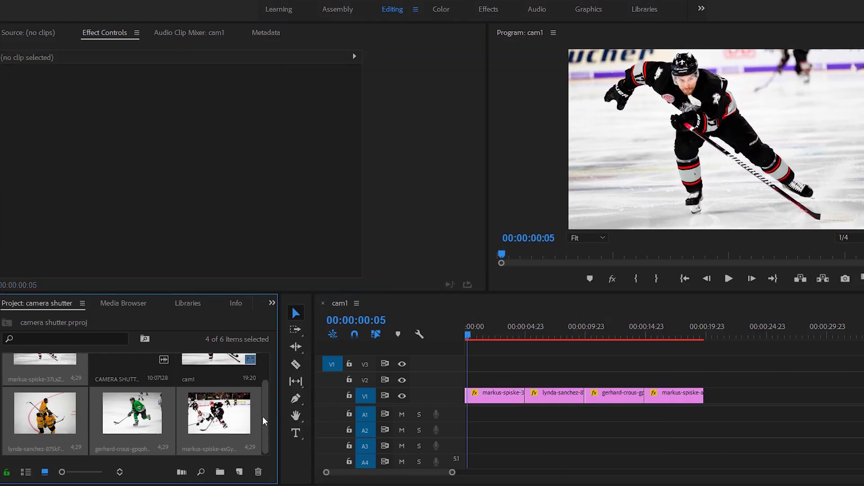
pyautogui.click(515, 452)
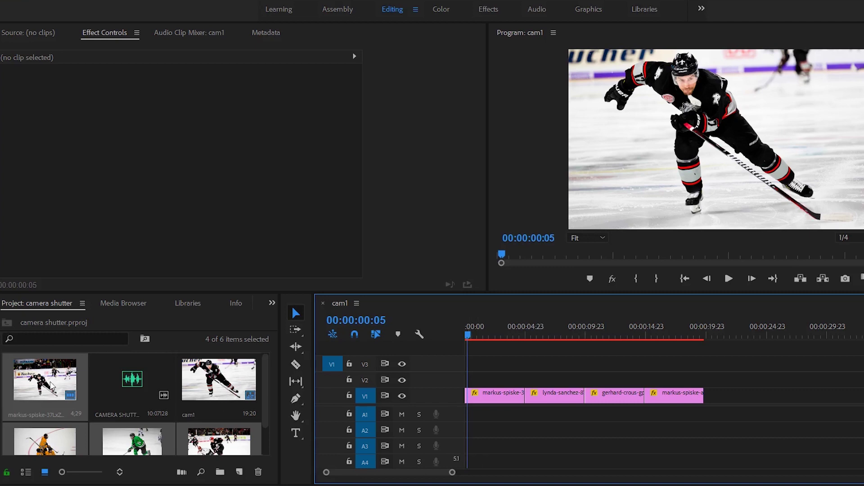
pyautogui.doubleClick(95, 392)
pyautogui.moveTo(188, 187); pyautogui.dragTo(219, 197)
pyautogui.press('i')
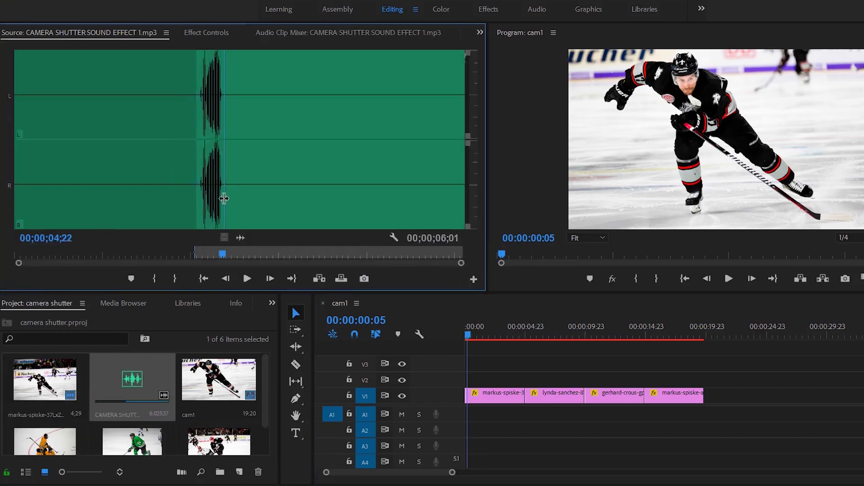
pyautogui.press('o')
# Preview the marked shutter sound and place its audio on track A1 at the cut between the first two photos
pyautogui.click(180, 186)
pyautogui.press('space')
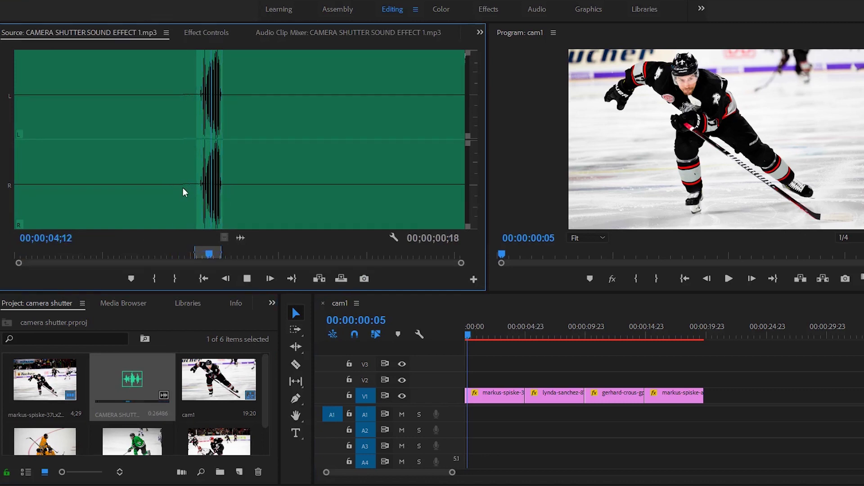
pyautogui.click(167, 186)
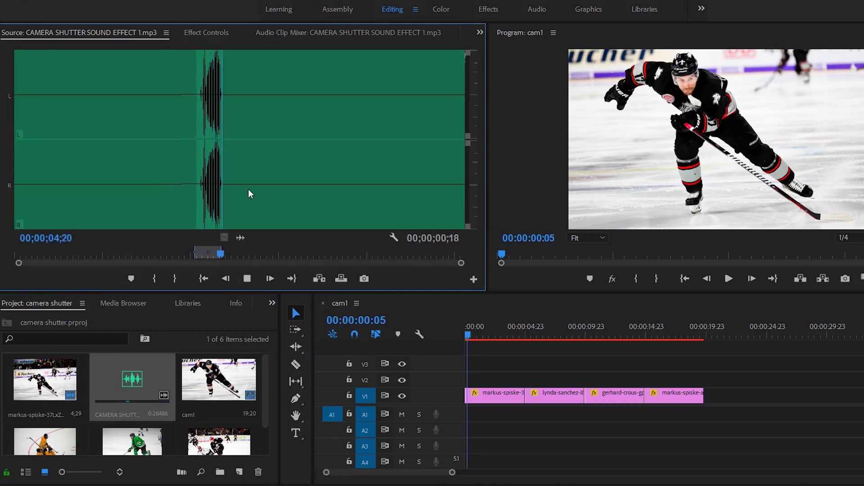
pyautogui.moveTo(240, 238); pyautogui.dragTo(525, 414)
pyautogui.moveTo(229, 373); pyautogui.dragTo(228, 374)
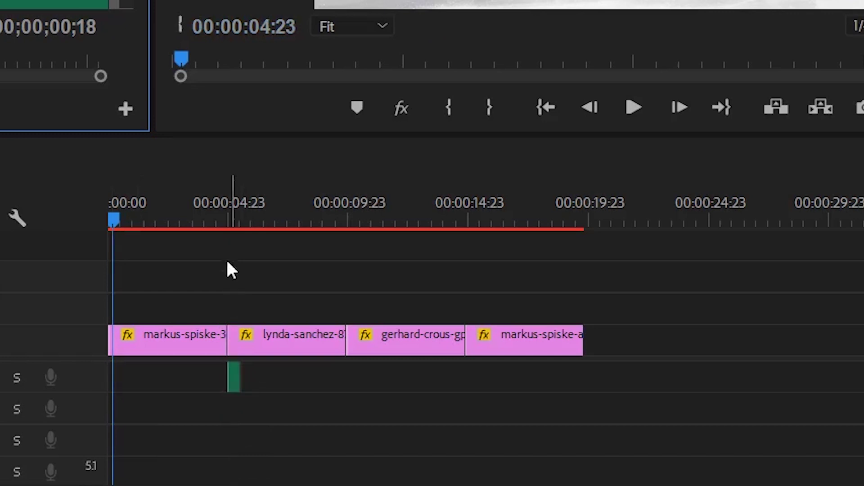
# Cut the first photo clip at 00:00:03:05 and ripple delete the part before the cut
pyautogui.click(185, 198)
pyautogui.press('=')
pyautogui.press('c')
pyautogui.click(263, 342)
pyautogui.press('v')
pyautogui.click(194, 345)
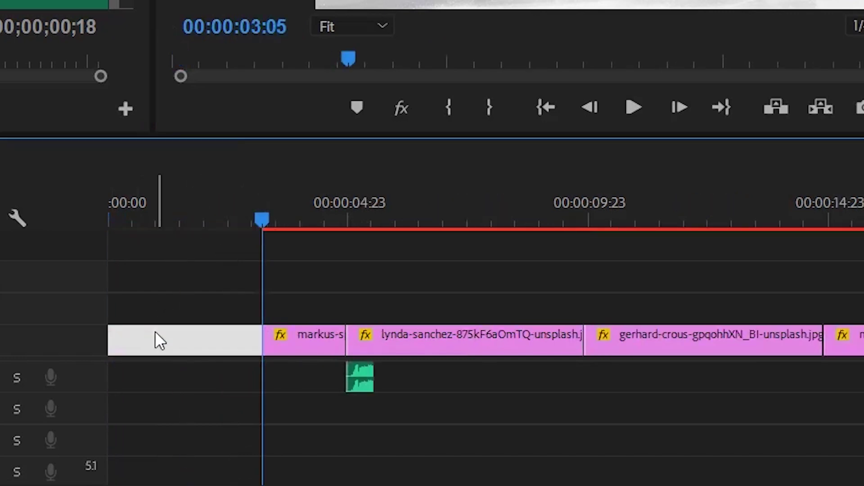
pyautogui.hotkey('shift', 'Delete')
# Shift the shutter sound slightly earlier on A1 so it straddles the cut between the first and second photos
pyautogui.click(181, 212)
pyautogui.press('=')
pyautogui.press('=')
pyautogui.moveTo(494, 381); pyautogui.dragTo(453, 368)
pyautogui.moveTo(360, 198); pyautogui.dragTo(333, 196)
pyautogui.moveTo(487, 380); pyautogui.dragTo(461, 384)
pyautogui.press('-')
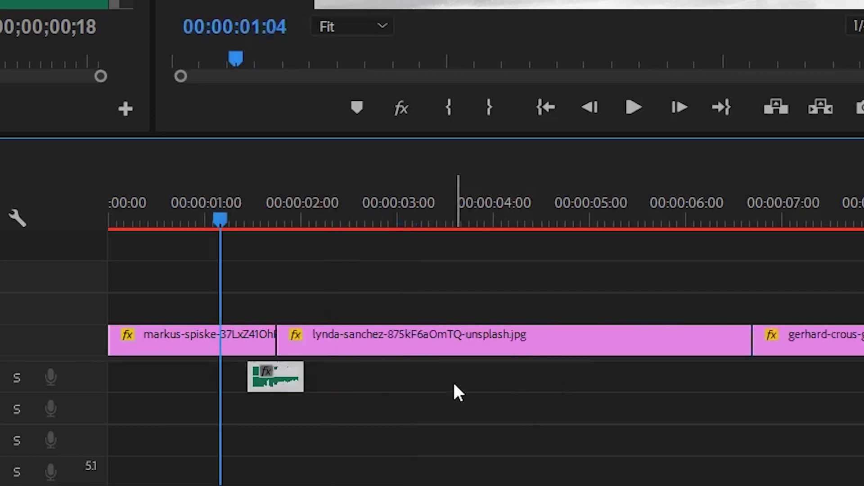
# Play back the sequence and step back through its frames to check the shutter sound against the photo changes
pyautogui.press('space')
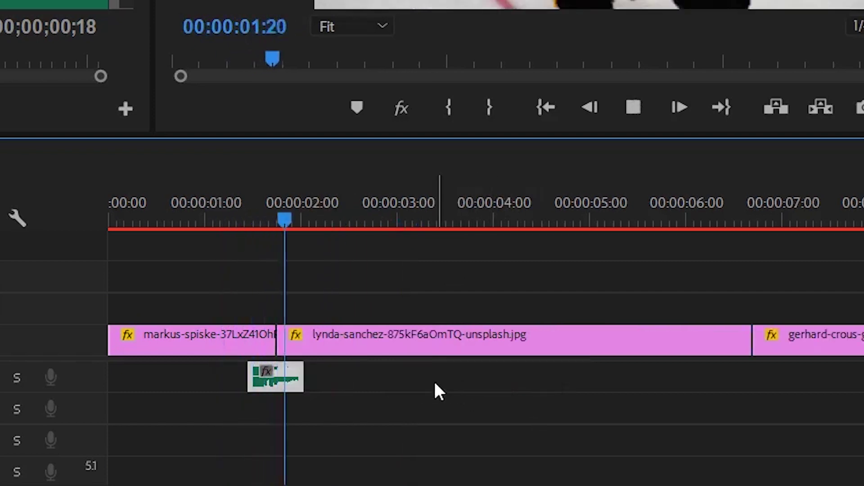
pyautogui.press('space')
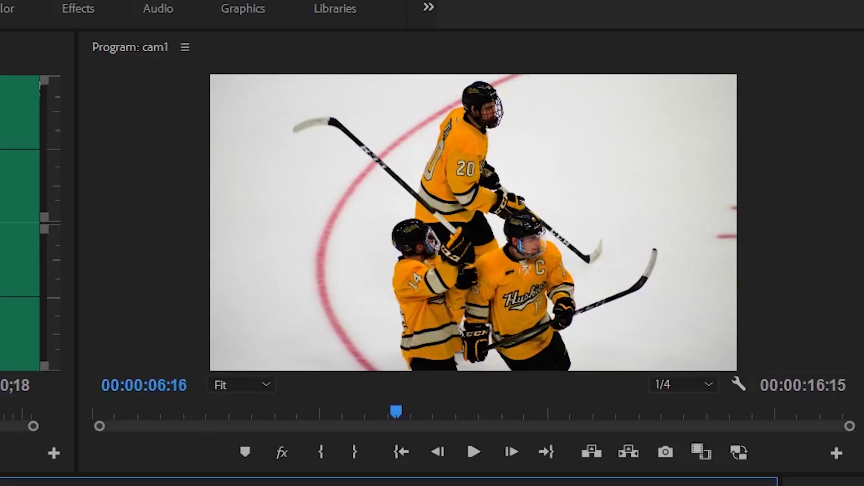
pyautogui.press('Left')
pyautogui.press('Left')
pyautogui.press('Left')
pyautogui.press('Left')
pyautogui.press('Left')
pyautogui.press('Left')
pyautogui.press('Left')
pyautogui.press('Left')
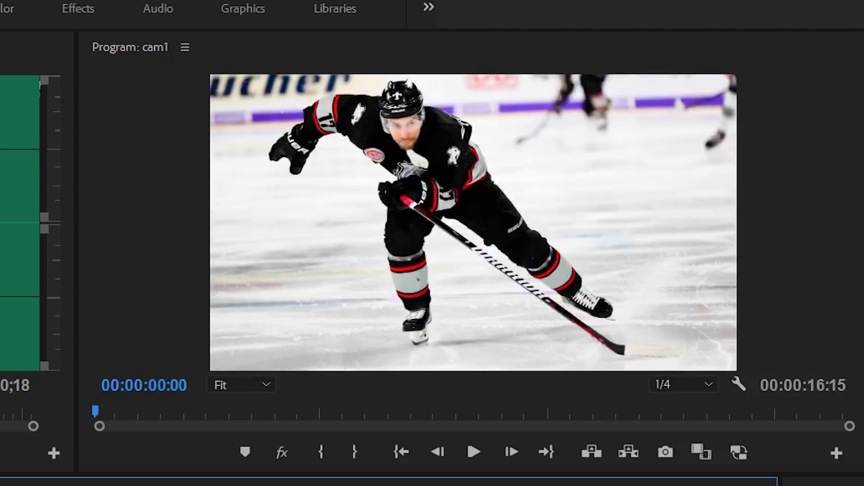
pyautogui.press('space')
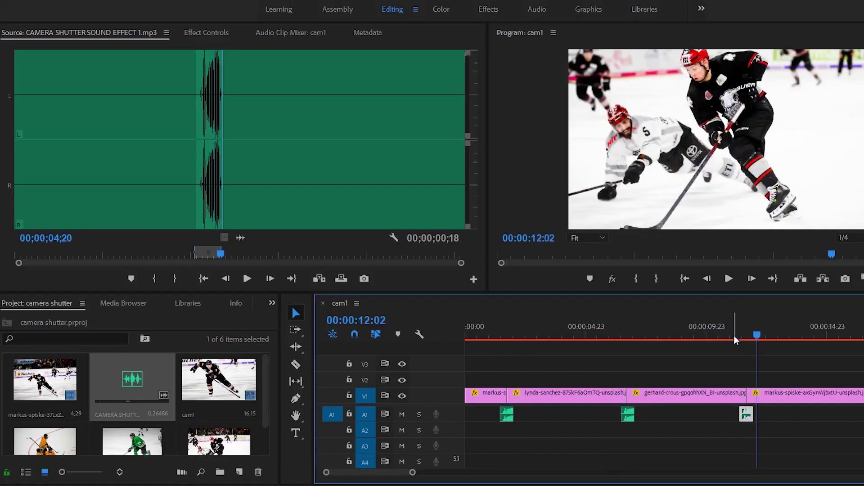
# Create a white color matte (#FFFFFF) in the camera shutter project
pyautogui.moveTo(566, 336); pyautogui.dragTo(497, 333)
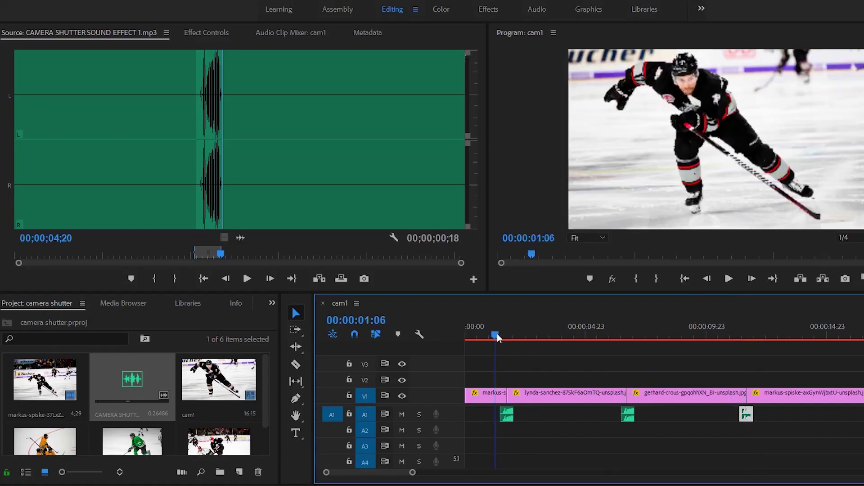
pyautogui.scroll(-1, 255, 447)
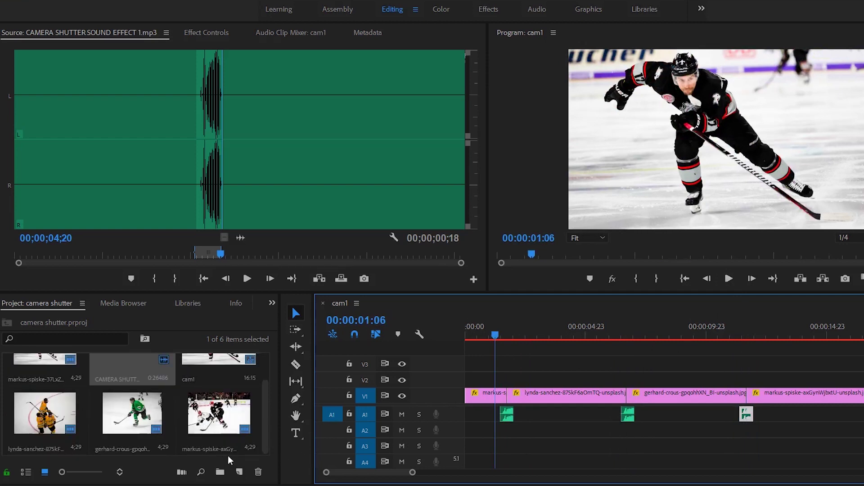
pyautogui.click(228, 455)
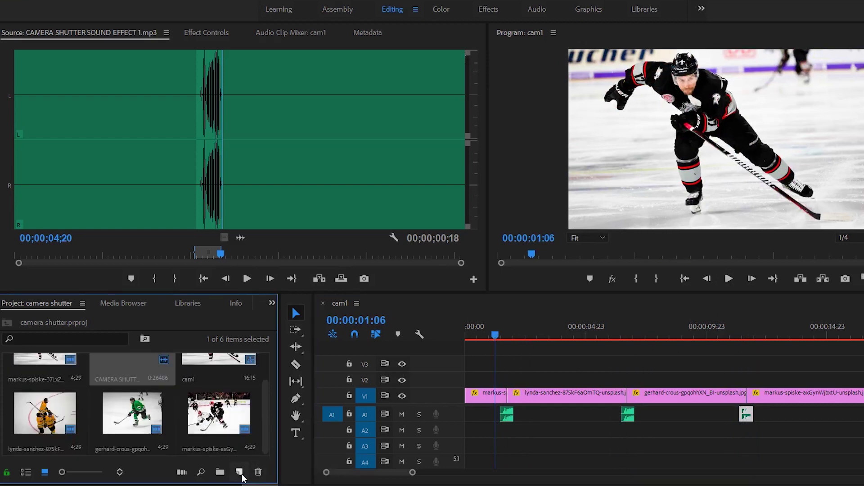
pyautogui.click(239, 472)
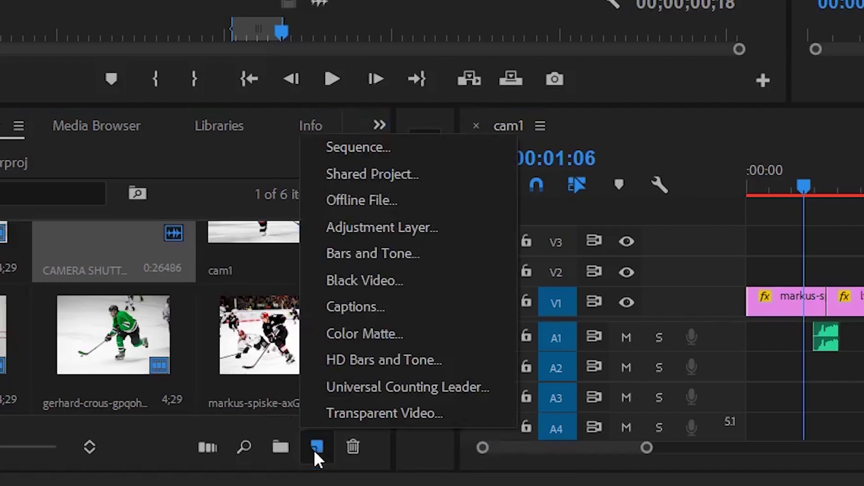
pyautogui.click(390, 334)
pyautogui.click(816, 91)
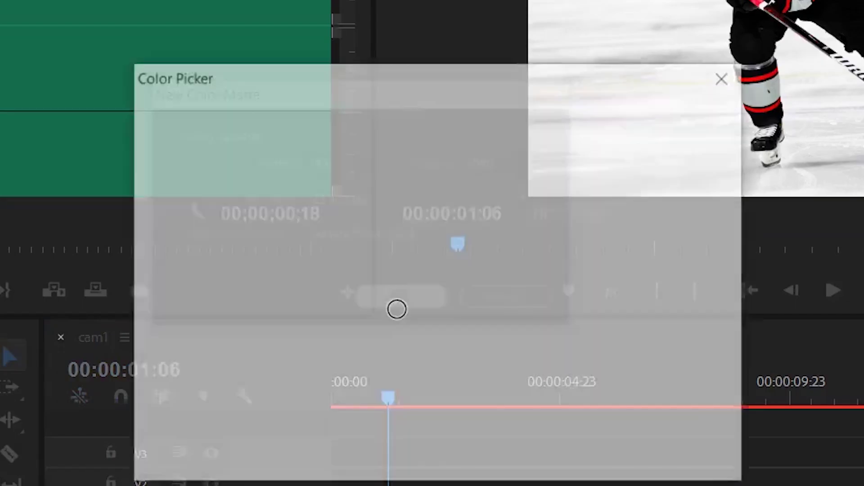
pyautogui.moveTo(342, 312); pyautogui.dragTo(146, 439)
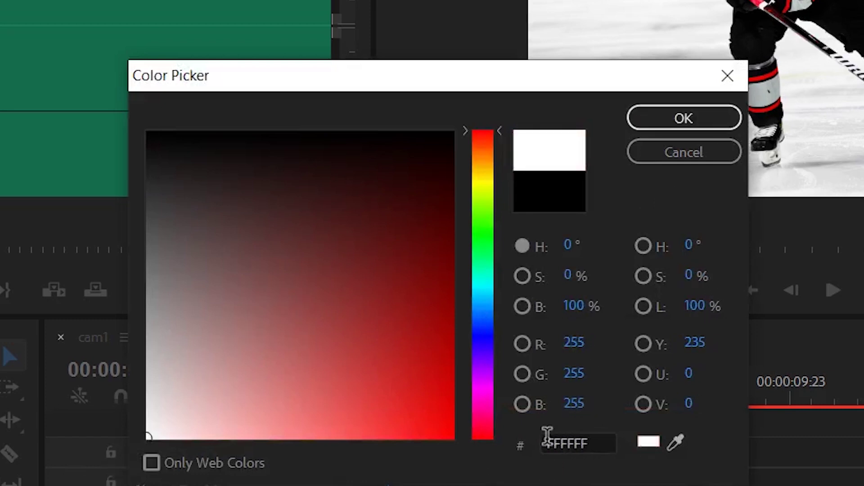
pyautogui.click(686, 119)
pyautogui.click(324, 256)
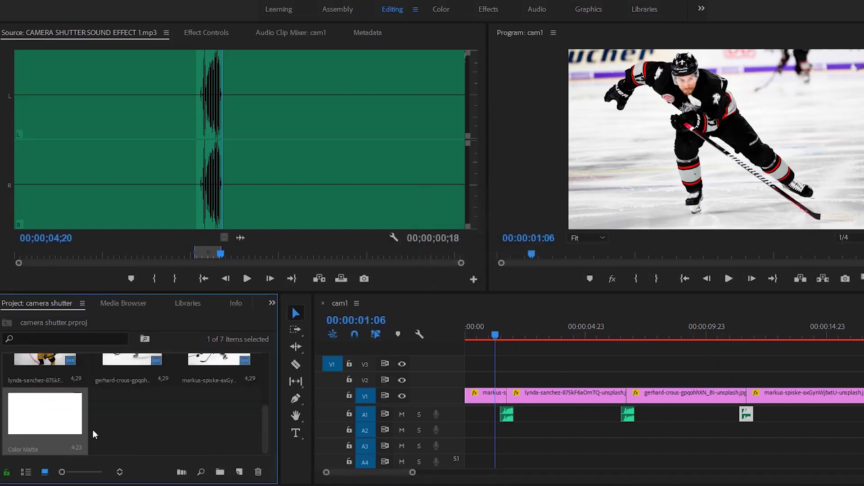
# Place the color matte on V2 above the first shutter sound and trim it to the sound's length
pyautogui.moveTo(453, 399); pyautogui.dragTo(501, 380)
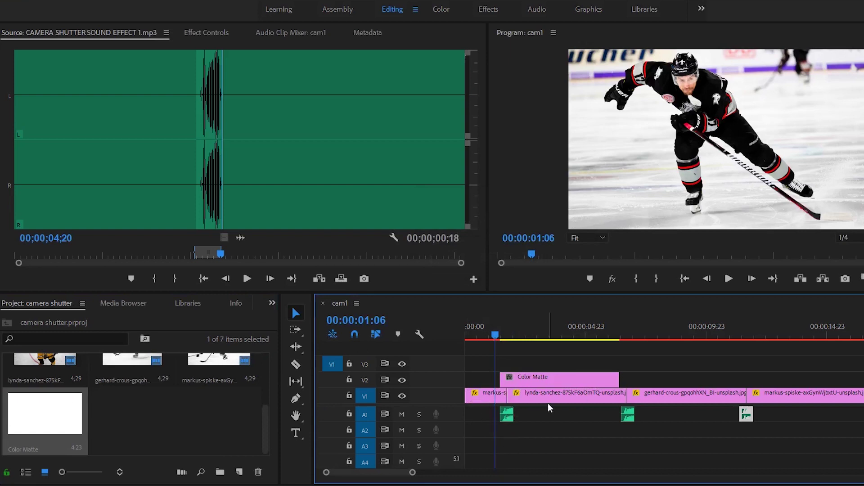
pyautogui.moveTo(619, 378); pyautogui.dragTo(522, 380)
pyautogui.press('=')
pyautogui.press('space')
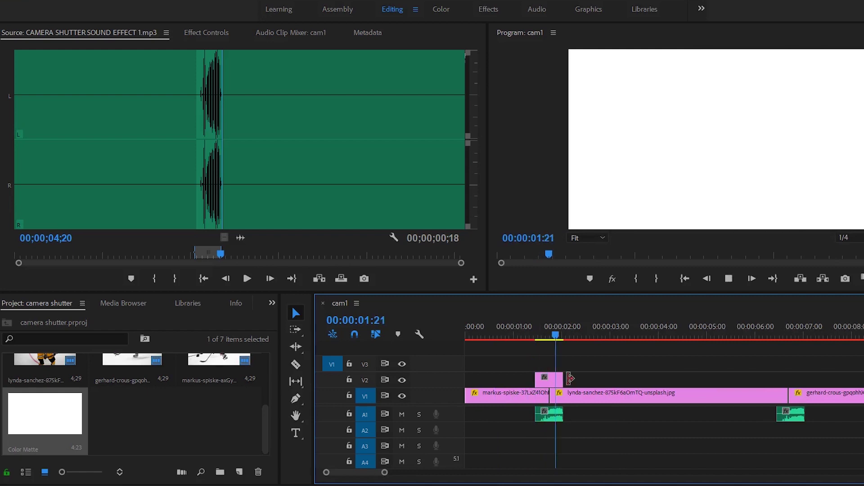
pyautogui.moveTo(539, 327)
pyautogui.mouseDown()
pyautogui.moveTo(526, 329)
pyautogui.moveTo(540, 328)
pyautogui.mouseUp()
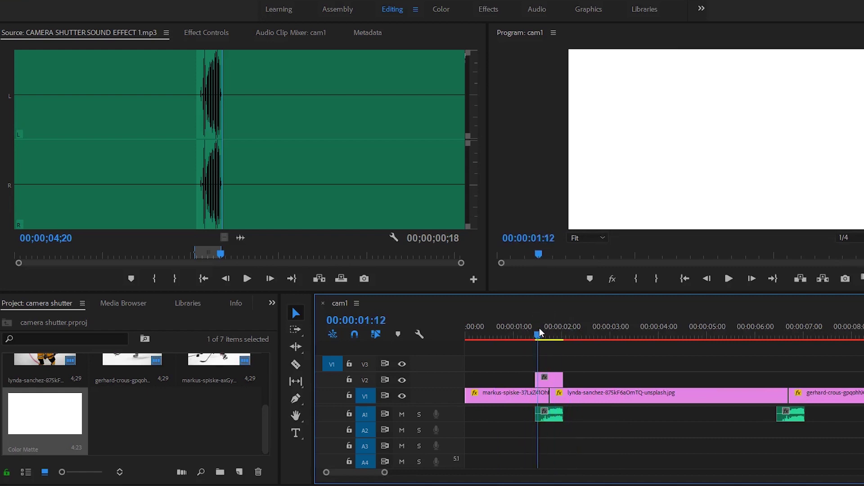
# Select the color matte clip on V2 at 00:00:01:11 and turn off keyframing for its opacity
pyautogui.press('=')
pyautogui.click(606, 330)
pyautogui.click(643, 380)
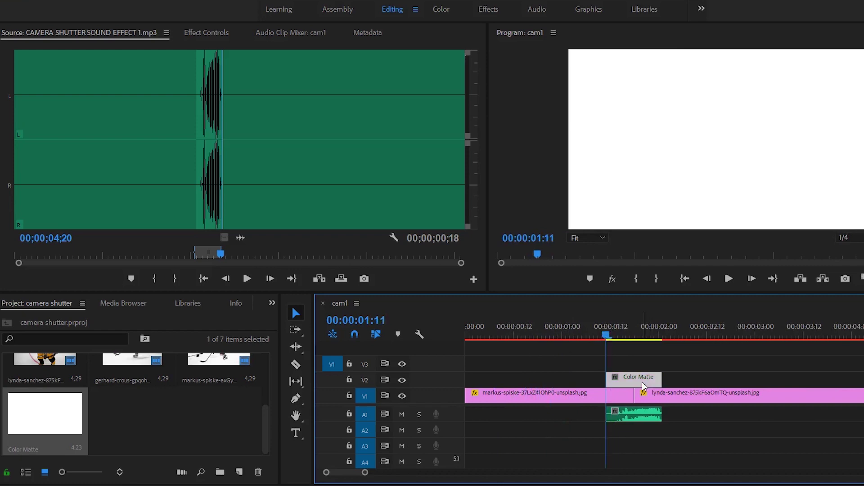
pyautogui.click(220, 33)
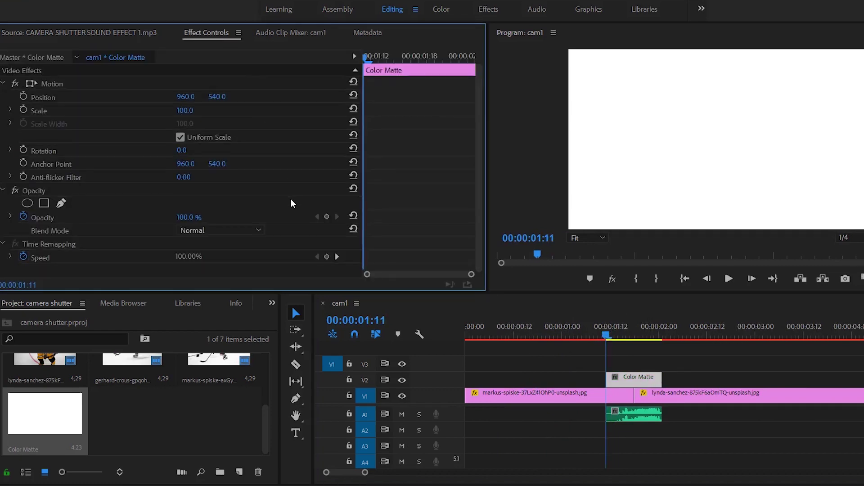
pyautogui.click(23, 216)
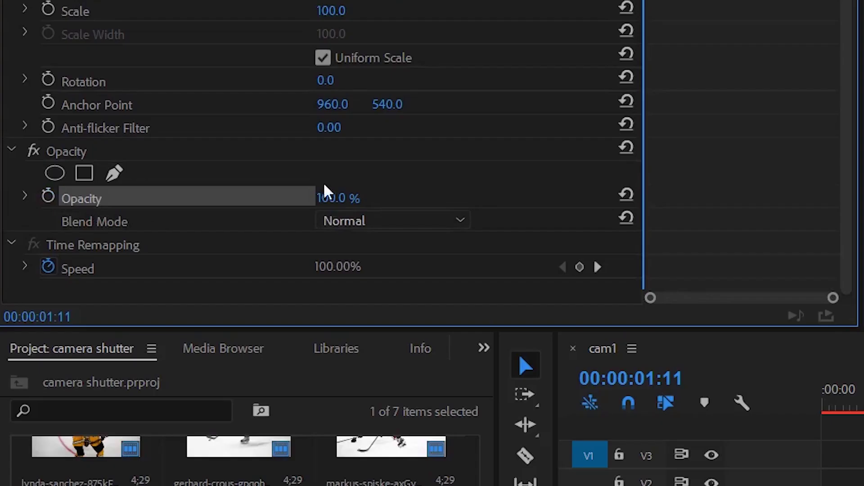
pyautogui.click(201, 230)
pyautogui.click(374, 459)
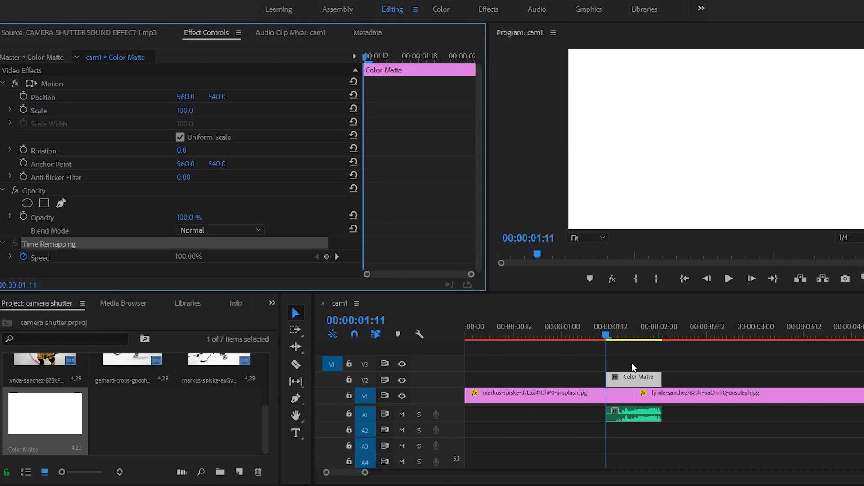
# Set the color matte clip's opacity to 50%
pyautogui.click(578, 327)
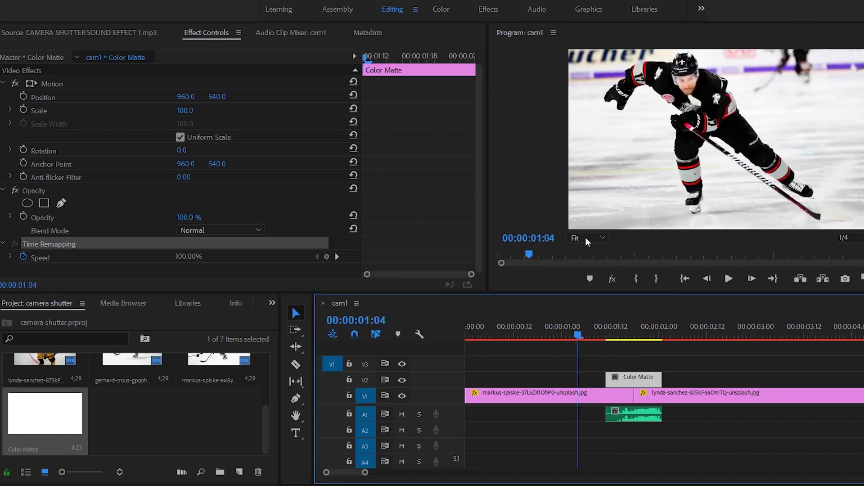
pyautogui.moveTo(607, 336); pyautogui.dragTo(610, 338)
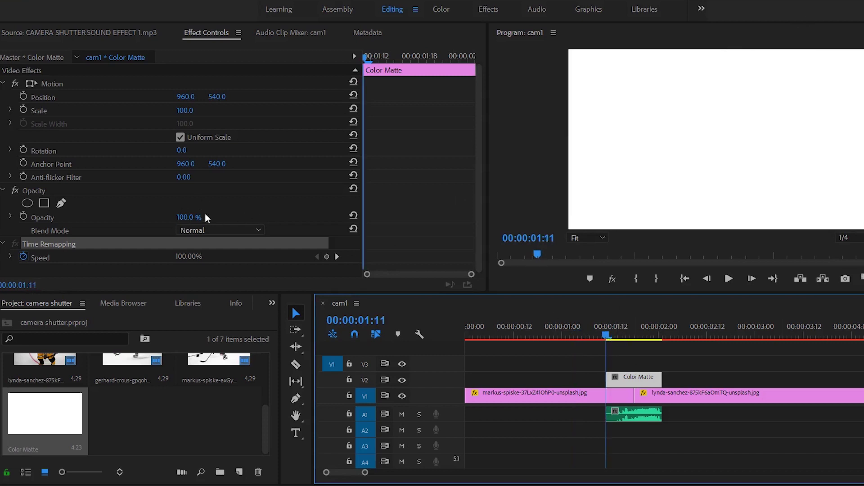
pyautogui.moveTo(193, 221); pyautogui.dragTo(174, 221)
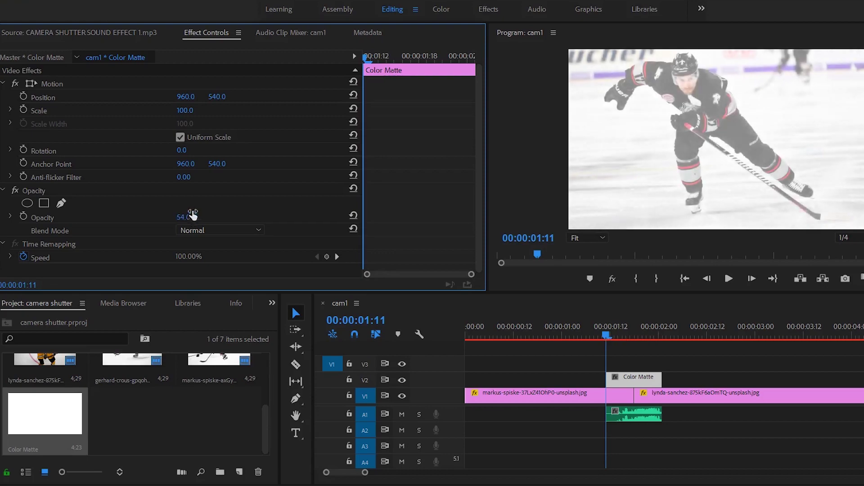
pyautogui.write('0')
pyautogui.press('Return')
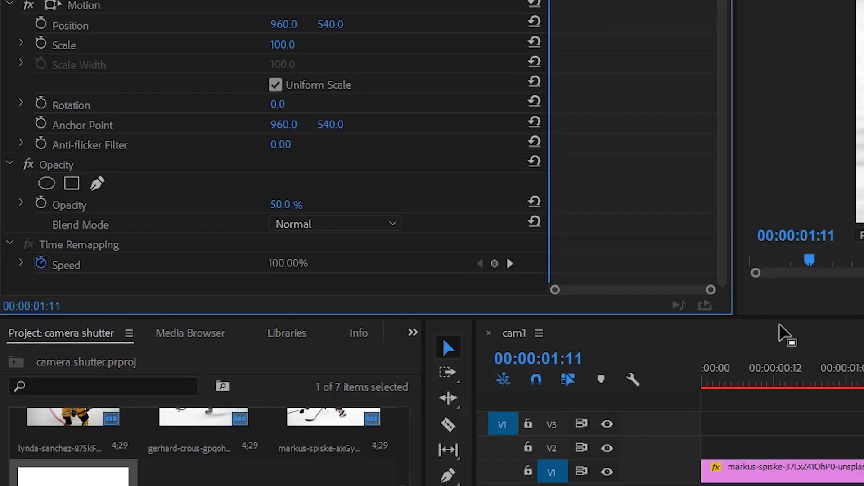
# Play back the first photo change to preview the semi-transparent white matte with the shutter sound
pyautogui.press('space')
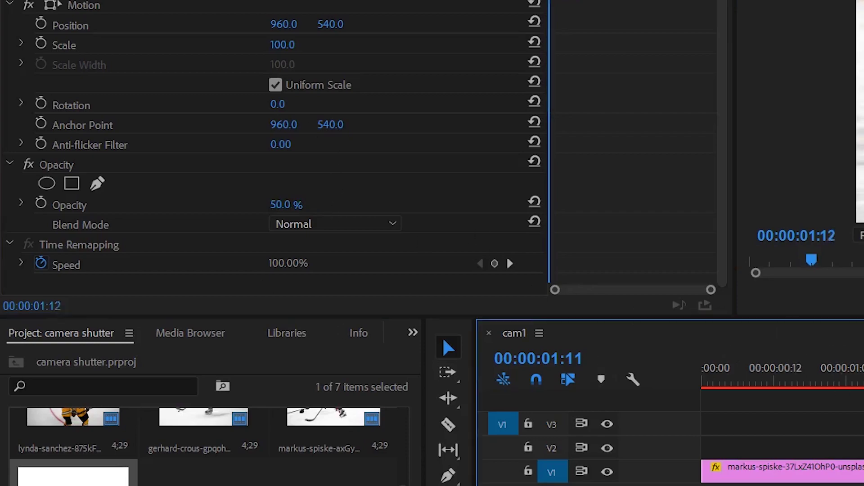
pyautogui.moveTo(595, 333)
pyautogui.mouseDown()
pyautogui.moveTo(626, 334)
pyautogui.moveTo(593, 333)
pyautogui.mouseUp()
pyautogui.press('space')
pyautogui.press('space')
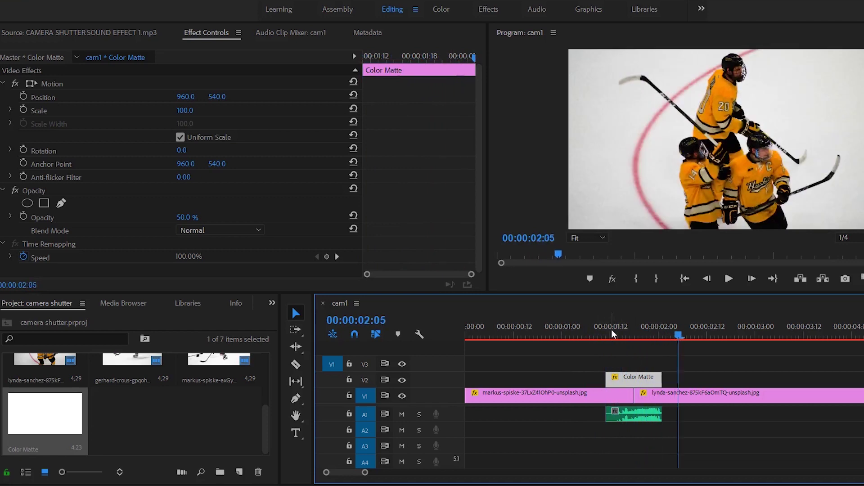
pyautogui.click(611, 333)
# Cut the color matte at 00:00:01:19, one frame after the photo change, and delete the part after the cut
pyautogui.press('=')
pyautogui.moveTo(705, 323); pyautogui.dragTo(731, 323)
pyautogui.press('=')
pyautogui.press('Left')
pyautogui.press('Right')
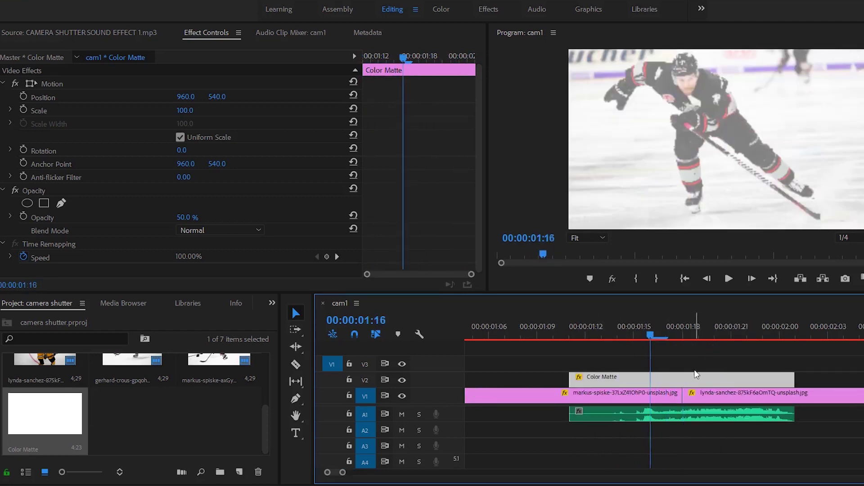
pyautogui.press('Right')
pyautogui.press('c')
pyautogui.click(540, 410)
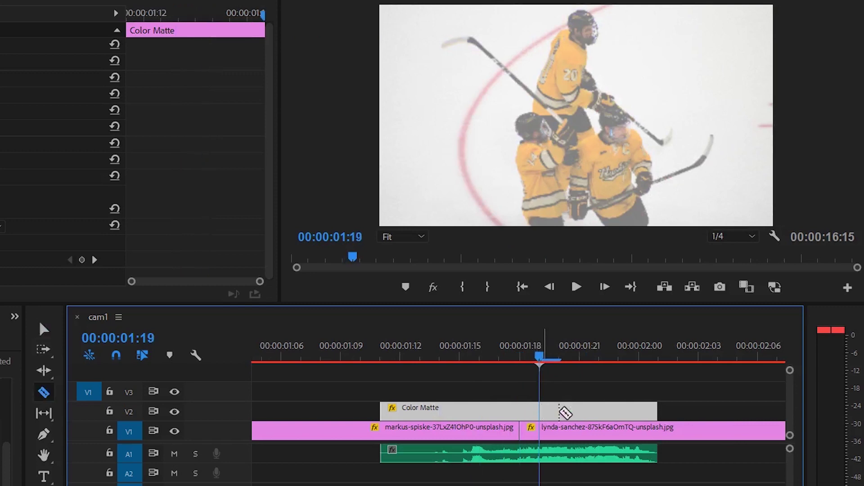
pyautogui.press('v')
pyautogui.click(579, 411)
pyautogui.press('Delete')
# Cut the color matte at 00:00:01:17, one frame before the photo change, and delete the part before the cut
pyautogui.press('Left')
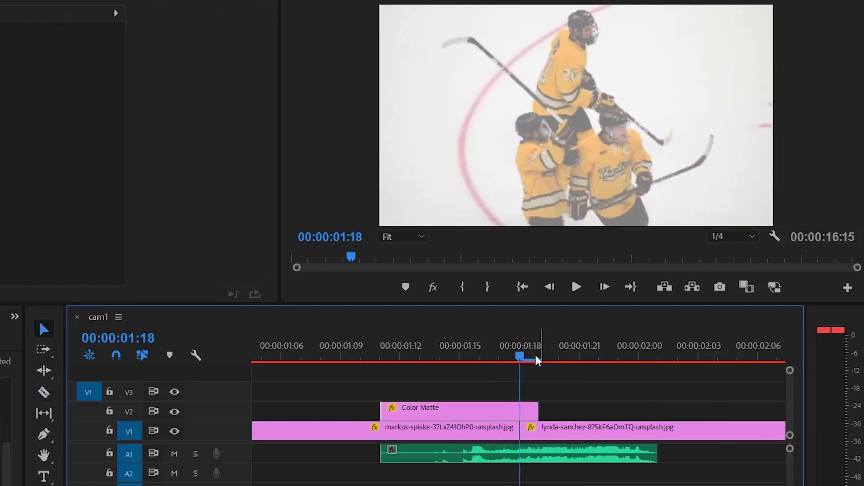
pyautogui.press('Left')
pyautogui.press('c')
pyautogui.click(500, 411)
pyautogui.press('v')
pyautogui.click(469, 411)
pyautogui.press('Delete')
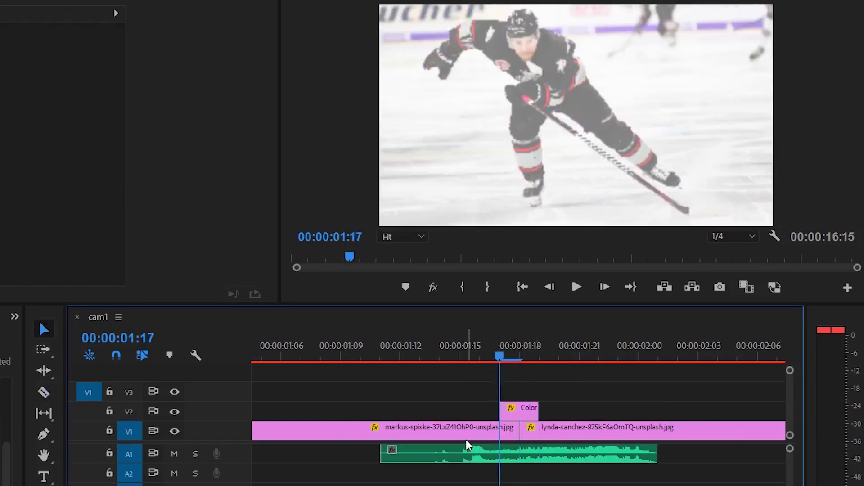
# Shift the first shutter sound about two frames later, cut it at 00:00:01:17 and delete the part before the cut
pyautogui.moveTo(468, 452); pyautogui.dragTo(509, 462)
pyautogui.press('c')
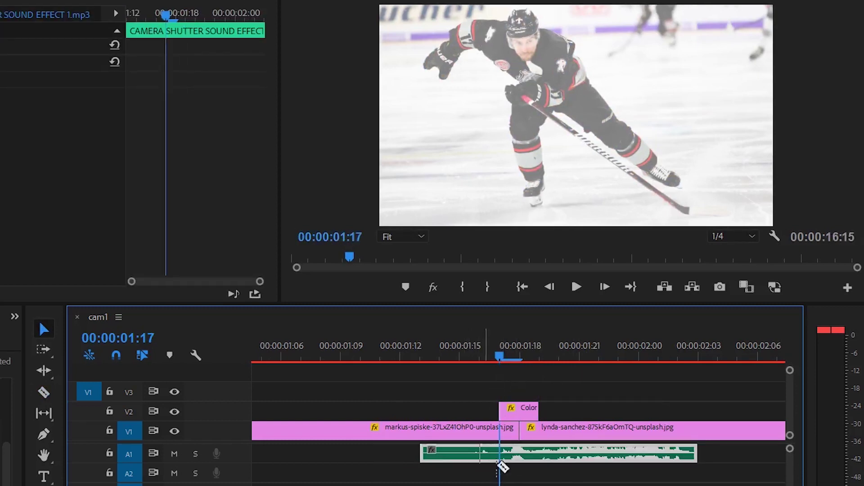
pyautogui.click(499, 455)
pyautogui.press('v')
pyautogui.click(450, 454)
pyautogui.press('Delete')
pyautogui.moveTo(696, 454)
pyautogui.mouseDown()
pyautogui.moveTo(583, 464)
pyautogui.moveTo(693, 469)
pyautogui.mouseUp()
# Play back the first transition several times to check the short white flash against the shutter sound
pyautogui.press('-')
pyautogui.press('-')
pyautogui.click(401, 343)
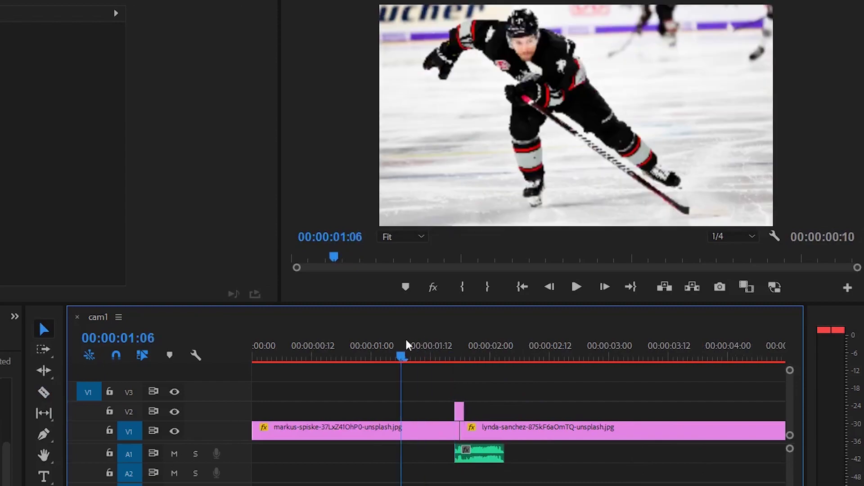
pyautogui.press('space')
pyautogui.press('space')
pyautogui.click(424, 355)
pyautogui.press('space')
pyautogui.press('=')
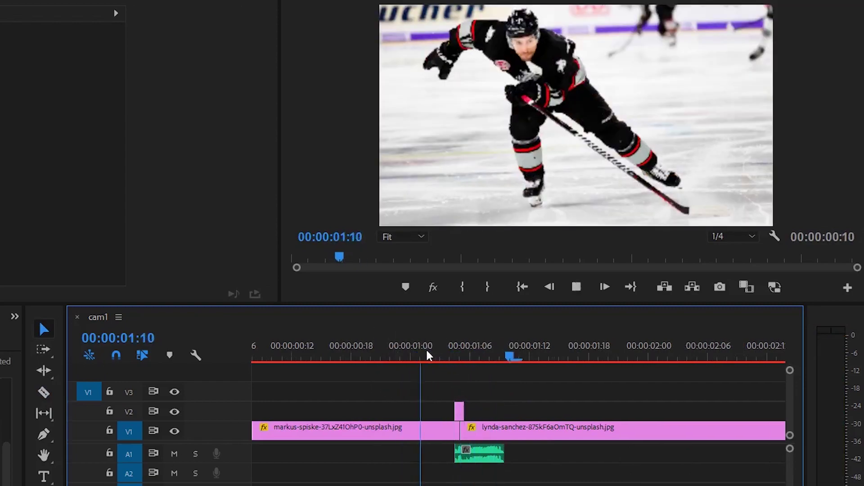
pyautogui.press('space')
pyautogui.press('-')
pyautogui.press('-')
pyautogui.press('-')
pyautogui.press('space')
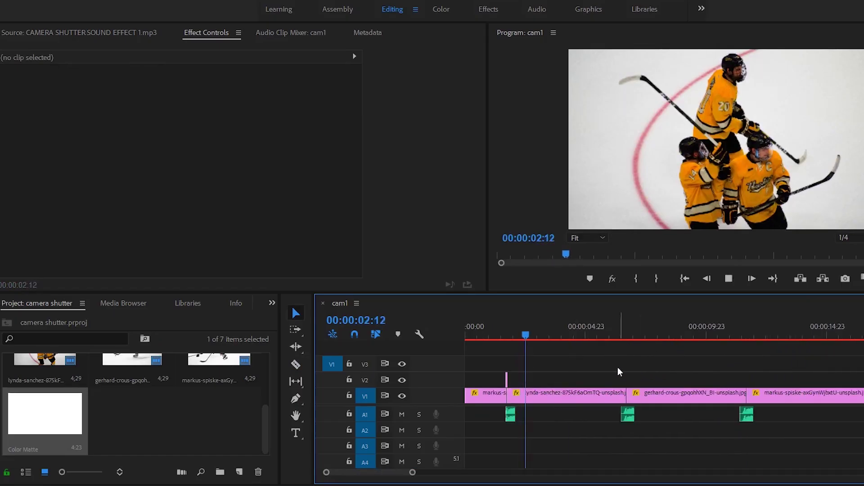
pyautogui.press('space')
# Examine the frames from 00:00:01:17 to 00:00:01:19 to check how the matte and shutter sound align with the first photo change
pyautogui.press('-')
pyautogui.press('=')
pyautogui.press('=')
pyautogui.press('=')
pyautogui.click(603, 329)
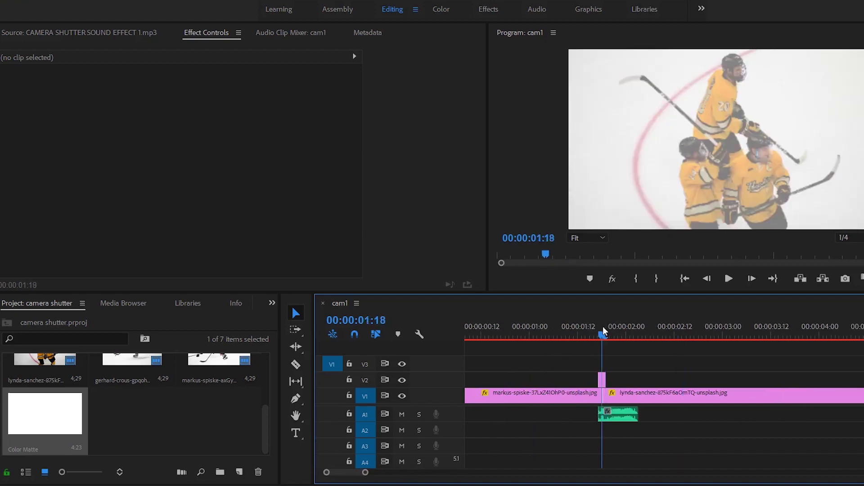
pyautogui.moveTo(603, 327); pyautogui.dragTo(600, 328)
pyautogui.press('=')
pyautogui.press('=')
pyautogui.click(600, 328)
pyautogui.press('=')
pyautogui.click(783, 324)
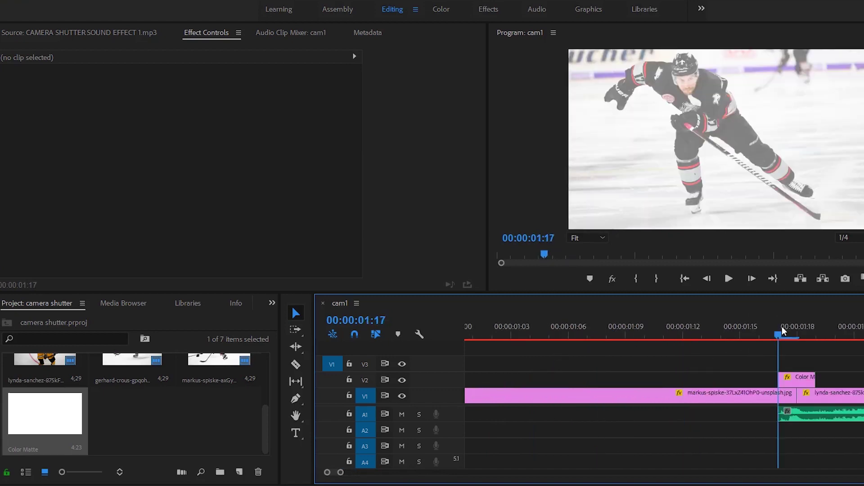
pyautogui.press('Right')
pyautogui.press('Right')
pyautogui.press('-')
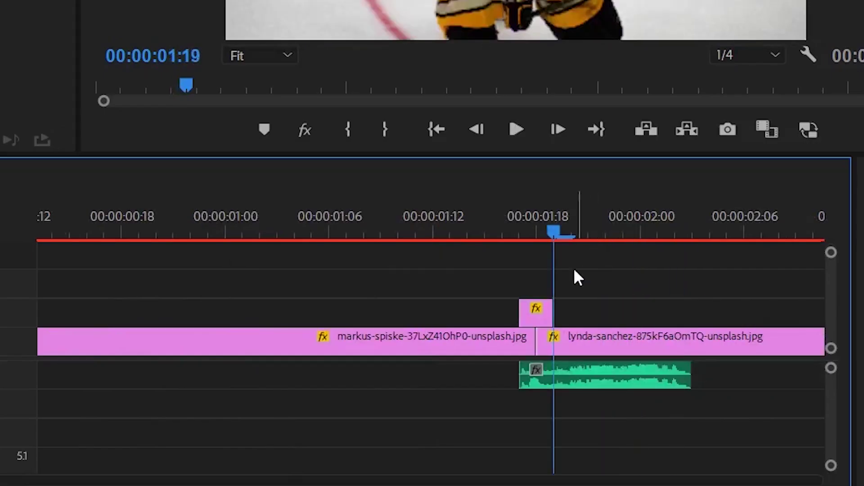
pyautogui.press('=')
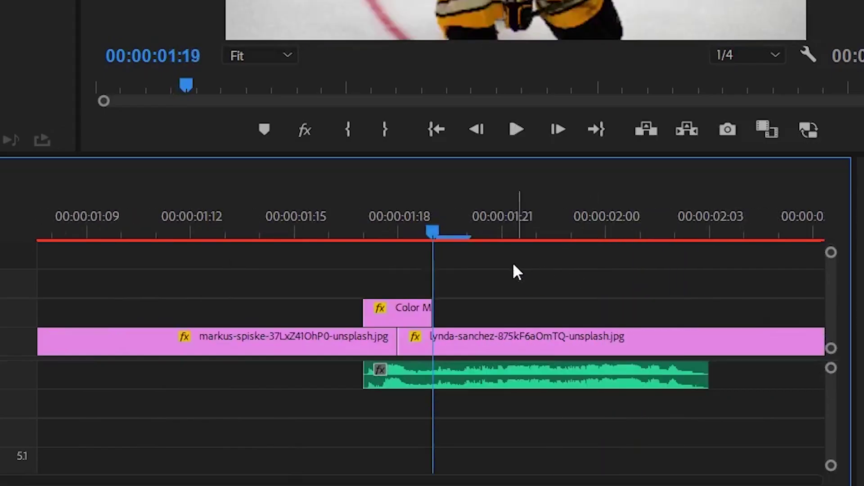
pyautogui.press('-')
pyautogui.press('-')
pyautogui.press('-')
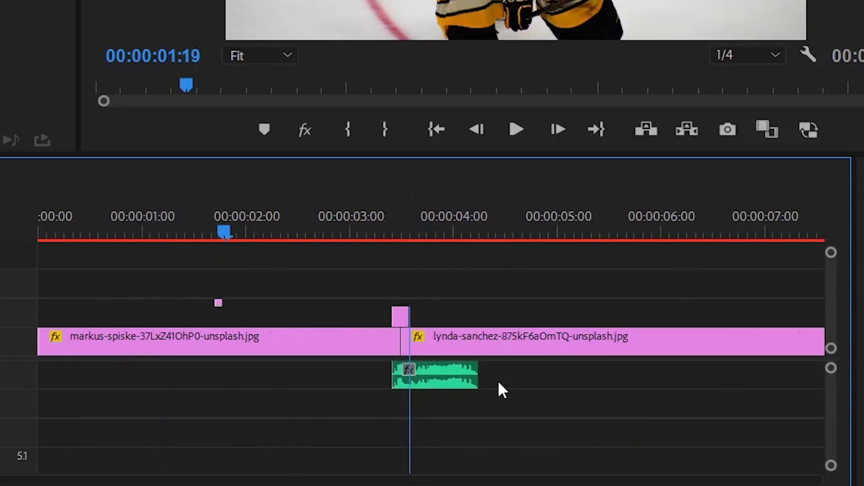
pyautogui.press('=')
# Play back the first transition from about 00:00:01:10 to check the flash and shutter sound together
pyautogui.click(335, 228)
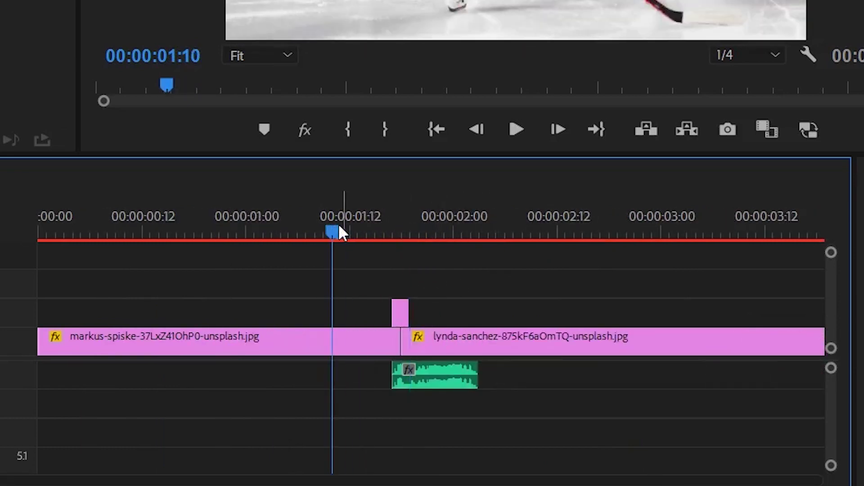
pyautogui.press('space')
pyautogui.press('-')
pyautogui.press('-')
pyautogui.press('=')
pyautogui.press('space')
# Cut the second photo at about 00:00:02:16, delete the part after the cut and close the gap before the green-jersey photo
pyautogui.press('c')
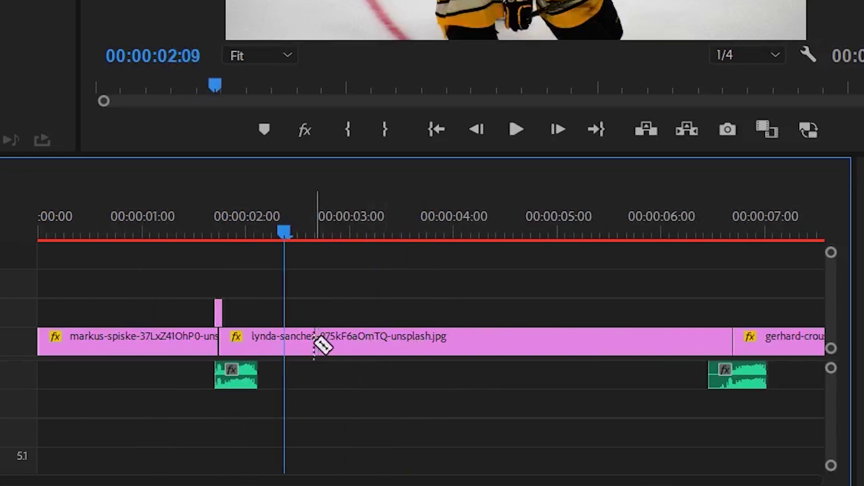
pyautogui.click(315, 342)
pyautogui.press('v')
pyautogui.click(396, 345)
pyautogui.press('Delete')
pyautogui.click(405, 345)
pyautogui.press('Delete')
pyautogui.press('=')
pyautogui.press('=')
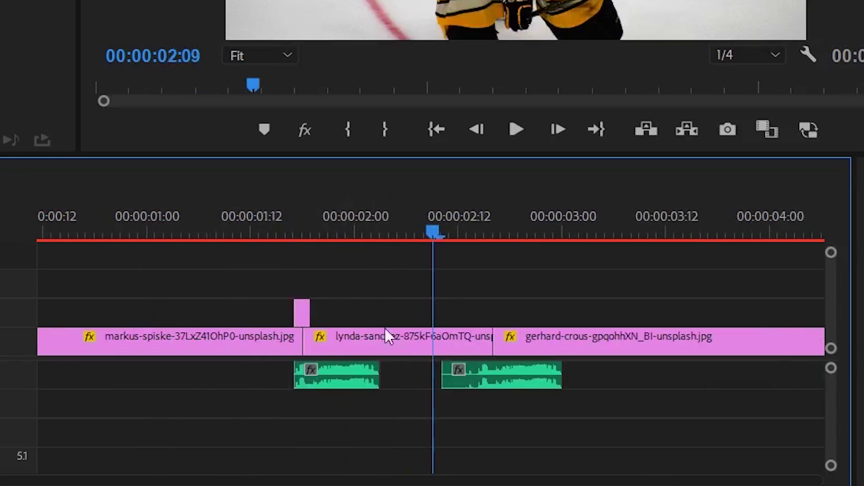
# Delete the untrimmed second shutter sound and copy the first transition's trimmed sound and color matte to the second photo change
pyautogui.click(550, 385)
pyautogui.press('Delete')
pyautogui.press('-')
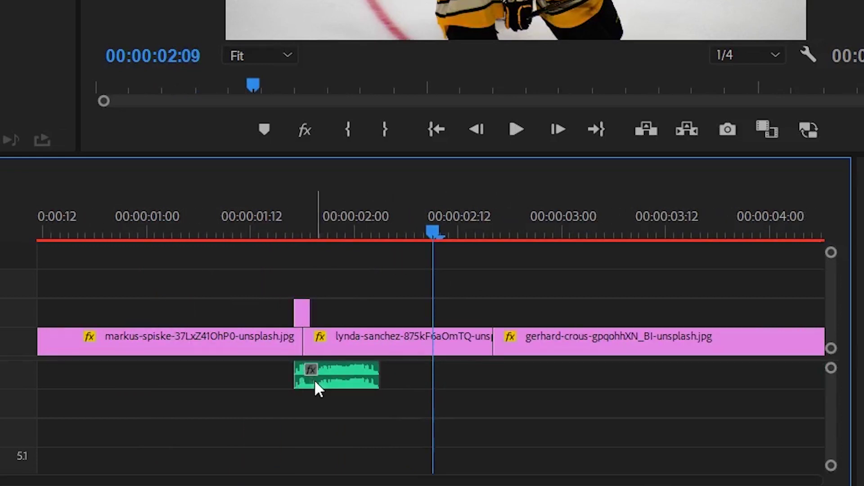
pyautogui.moveTo(314, 386); pyautogui.dragTo(496, 388)
pyautogui.moveTo(307, 318); pyautogui.dragTo(486, 321)
pyautogui.press('=')
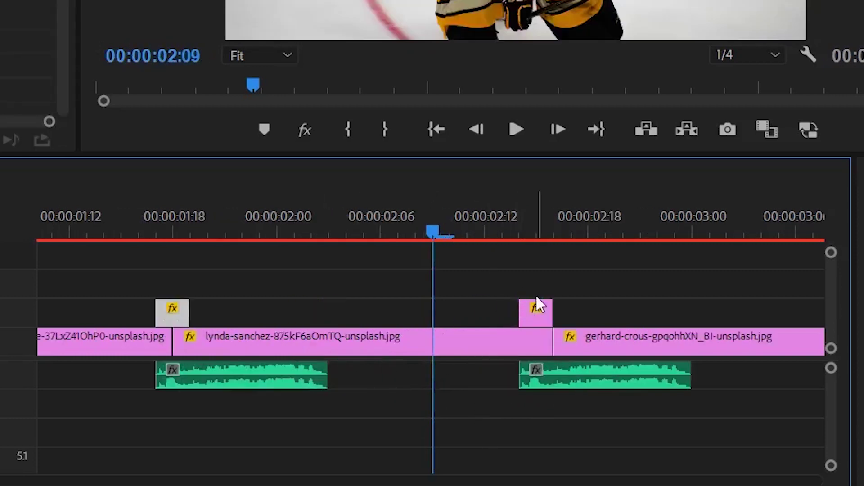
# Shift the copied color matte and shutter sound so both start one frame before the second photo change
pyautogui.moveTo(540, 313); pyautogui.dragTo(553, 313)
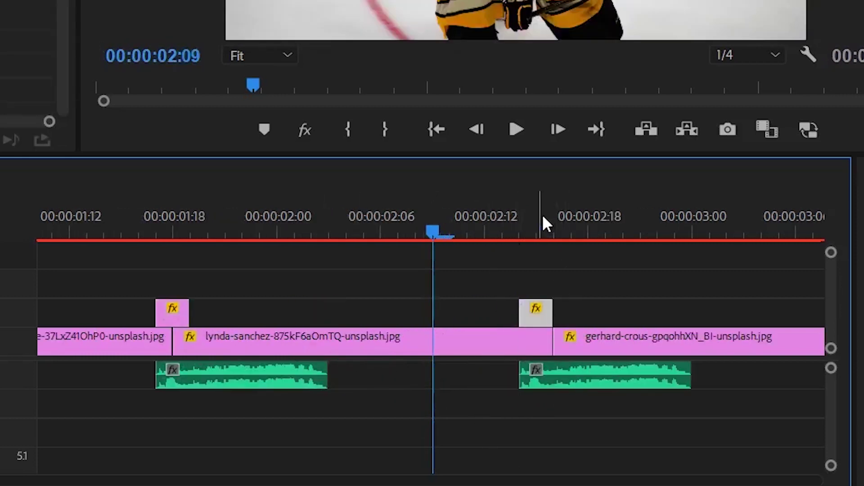
pyautogui.click(542, 220)
pyautogui.press('=')
pyautogui.moveTo(449, 311); pyautogui.dragTo(481, 309)
pyautogui.moveTo(439, 375); pyautogui.dragTo(486, 365)
# Play back the second transition to check the matte flash against the shutter sound
pyautogui.click(401, 219)
pyautogui.press('space')
pyautogui.press('-')
pyautogui.press('-')
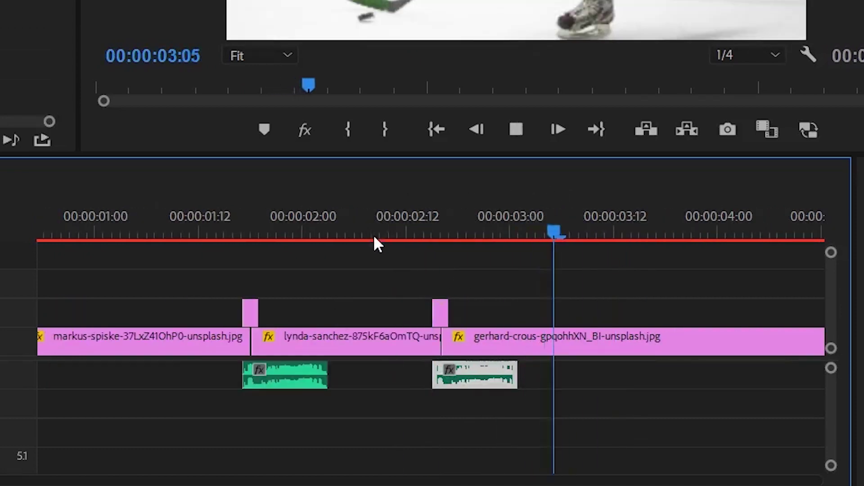
pyautogui.press('space')
pyautogui.press('-')
pyautogui.press('-')
pyautogui.press('=')
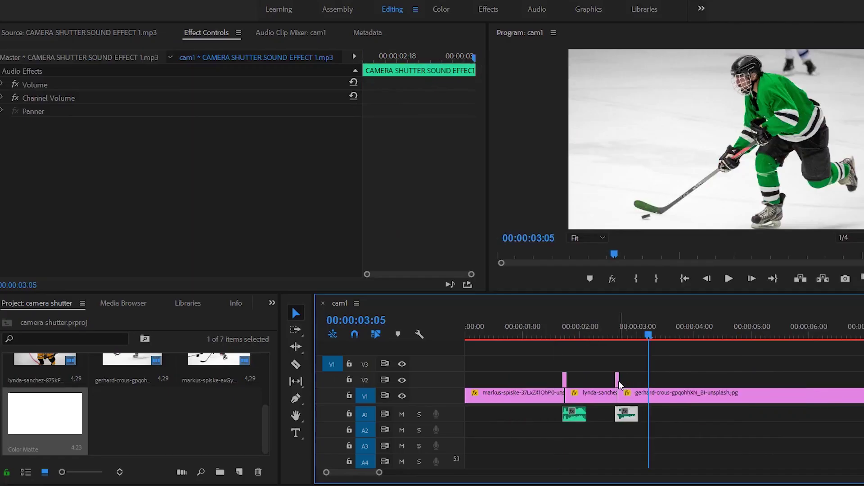
# Delete the untrimmed third shutter sound and copy the second transition's color matte and sound together to the third photo change
pyautogui.click(618, 380)
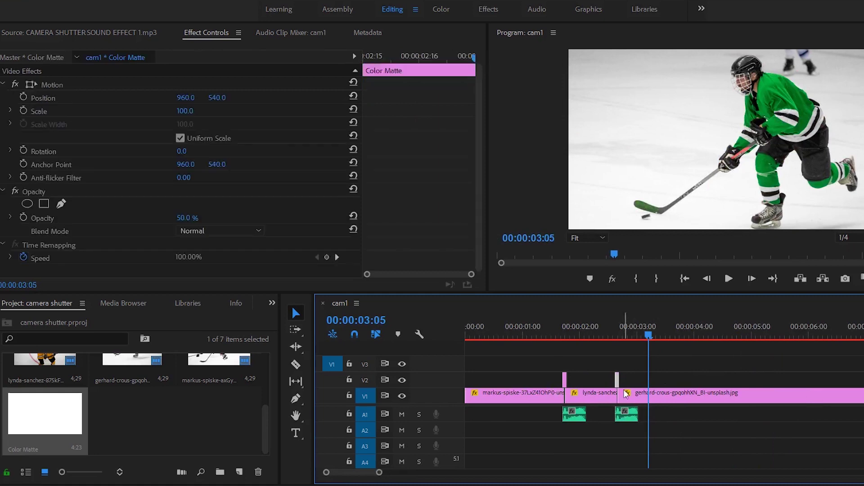
pyautogui.click(624, 419)
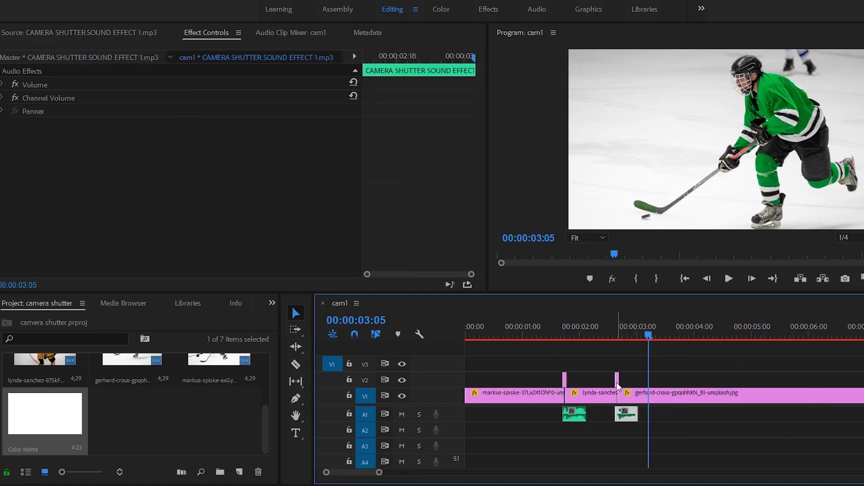
pyautogui.keyDown('shift'); pyautogui.click(617, 382); pyautogui.keyUp('shift')
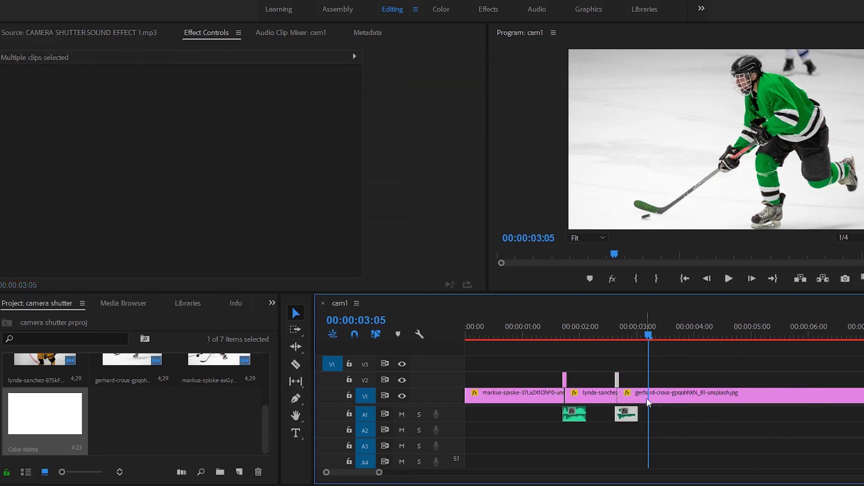
pyautogui.press('-')
pyautogui.click(680, 416)
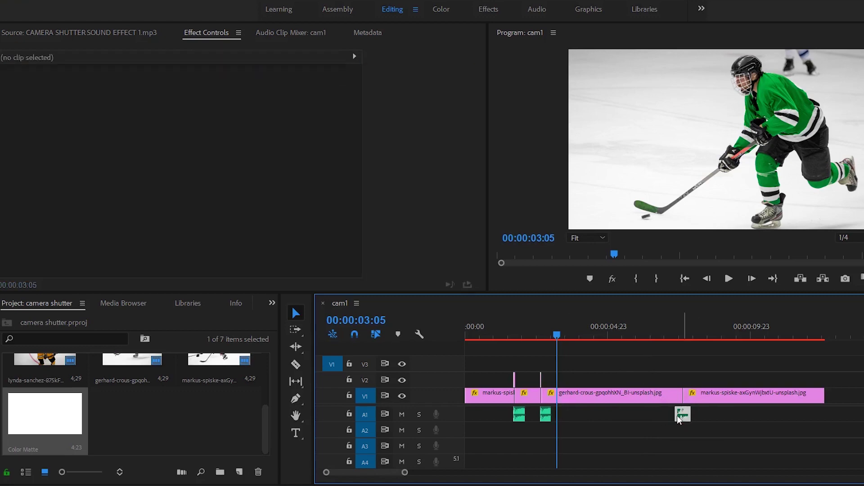
pyautogui.click(546, 415)
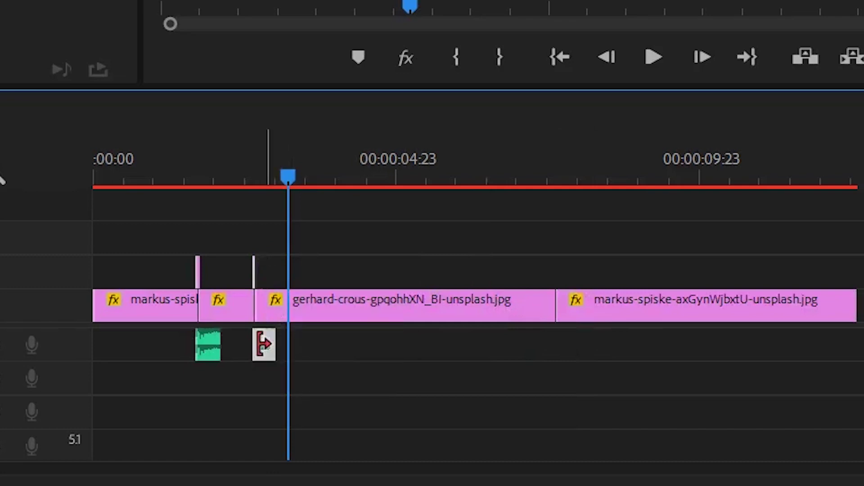
pyautogui.moveTo(263, 345); pyautogui.dragTo(571, 354)
# Shift the third color matte and shutter sound one frame earlier so both start just before the third photo change
pyautogui.click(554, 176)
pyautogui.press('=')
pyautogui.press('=')
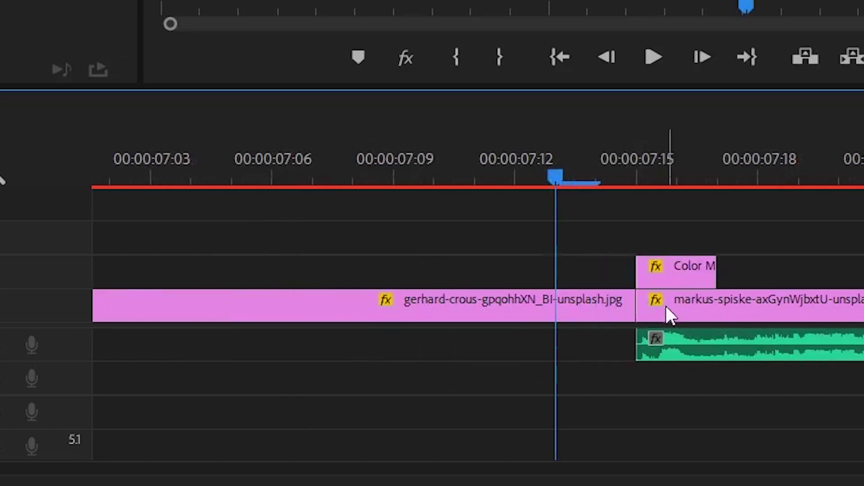
pyautogui.moveTo(667, 280); pyautogui.dragTo(648, 288)
pyautogui.click(711, 362)
pyautogui.moveTo(709, 355); pyautogui.dragTo(669, 344)
pyautogui.press('-')
pyautogui.press('-')
pyautogui.press('-')
pyautogui.press('-')
pyautogui.press('-')
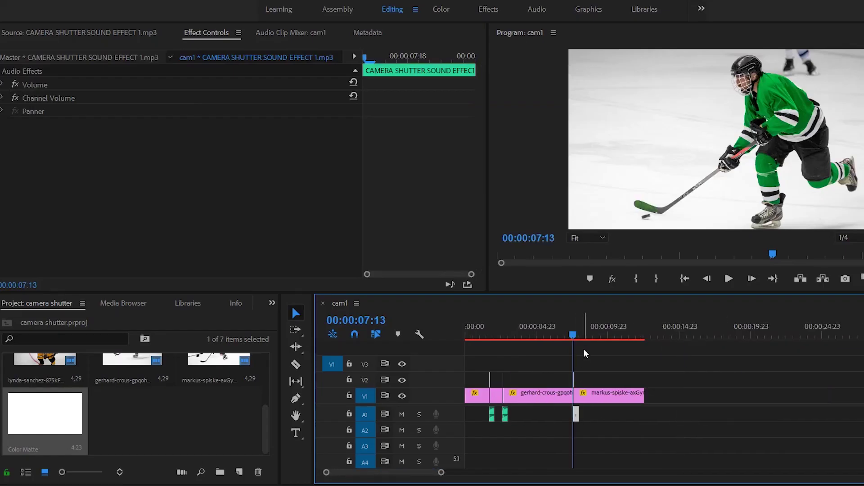
# Play the sequence from the start to about 00:00:01:08
pyautogui.moveTo(572, 334); pyautogui.dragTo(455, 341)
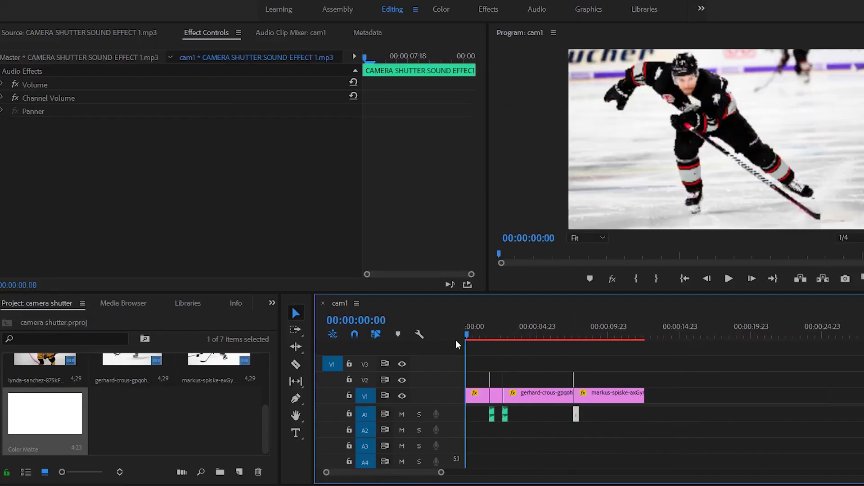
pyautogui.press('=')
pyautogui.press('=')
pyautogui.press('space')
pyautogui.press('space')
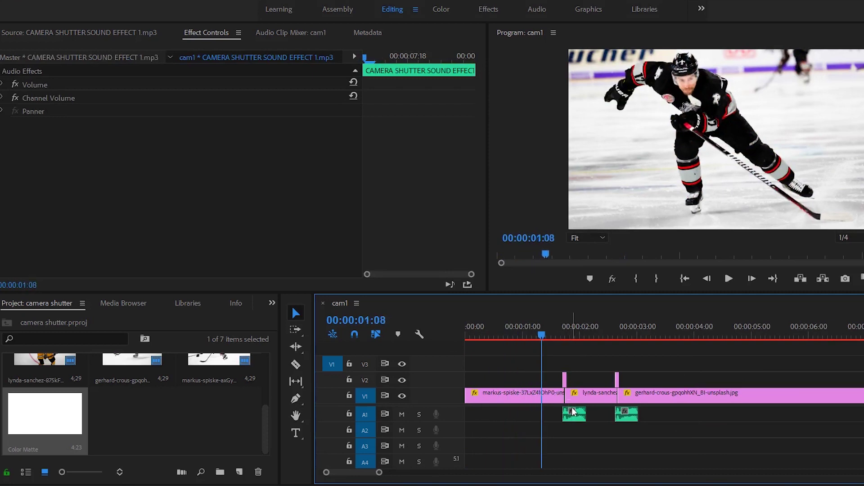
# Cut the first photo at 00:00:01:15, delete the part before the cut and close the gap at the sequence start
pyautogui.press('=')
pyautogui.moveTo(612, 331); pyautogui.dragTo(636, 336)
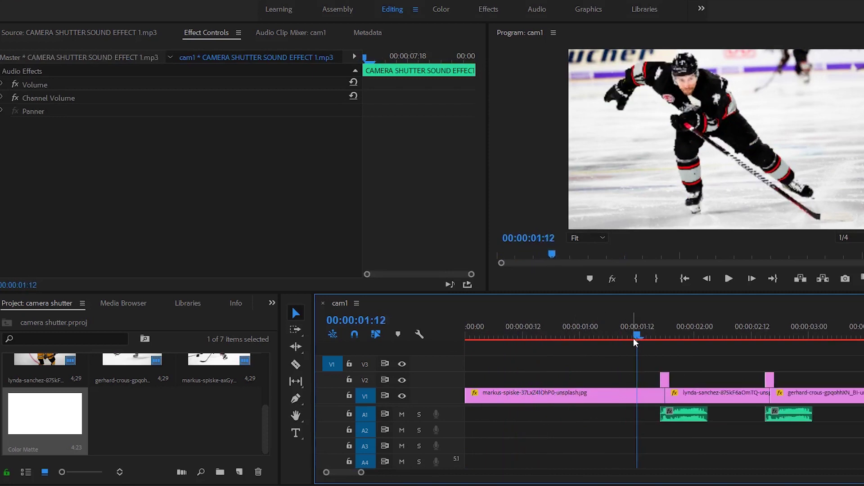
pyautogui.press('=')
pyautogui.press('=')
pyautogui.click(739, 336)
pyautogui.press('c')
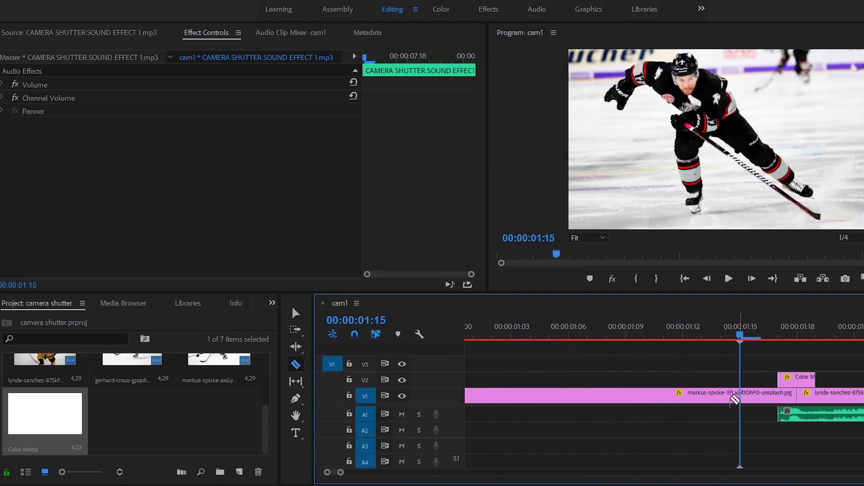
pyautogui.click(738, 397)
pyautogui.press('v')
pyautogui.click(599, 398)
pyautogui.press('Delete')
pyautogui.press('-')
pyautogui.click(531, 396)
pyautogui.press('Delete')
# Shorten the green-jersey photo and the last photo to under a second, keeping their mattes and shutter sounds aligned
pyautogui.press('-')
pyautogui.press('-')
pyautogui.press('c')
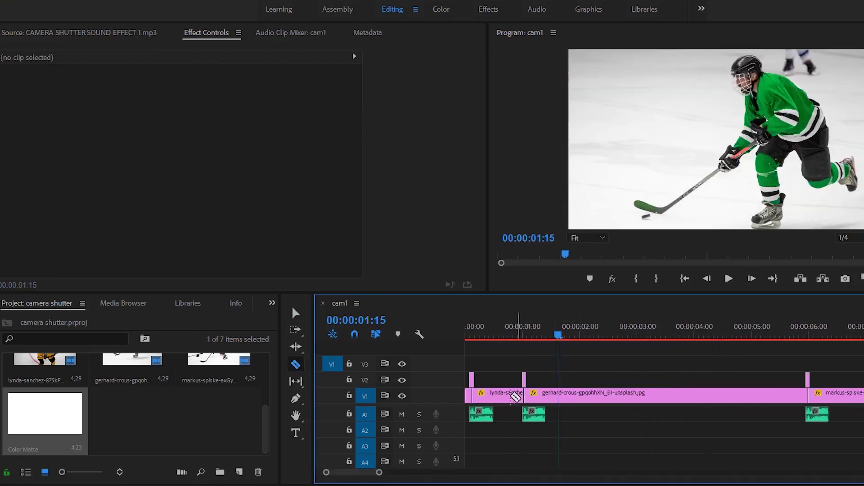
# Duplicate the whole run of photos, color mattes and shutter sounds directly after the last photo
pyautogui.moveTo(721, 445); pyautogui.dragTo(407, 378)
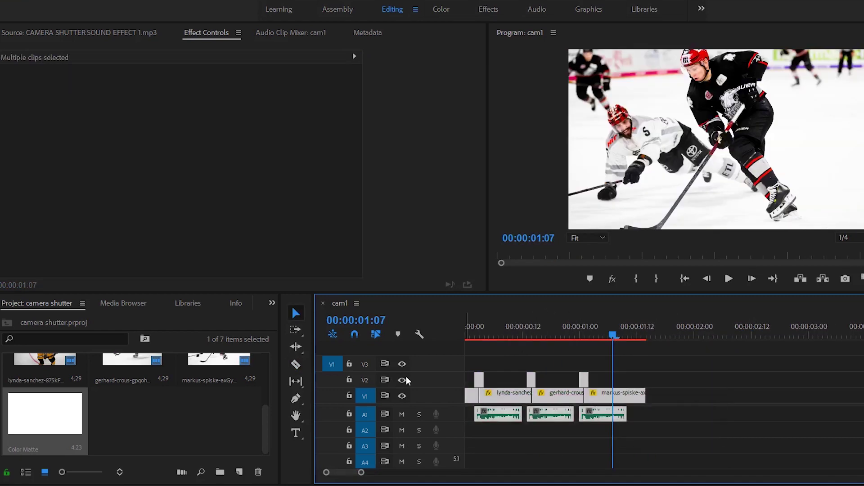
pyautogui.press('-')
pyautogui.moveTo(542, 336); pyautogui.dragTo(418, 336)
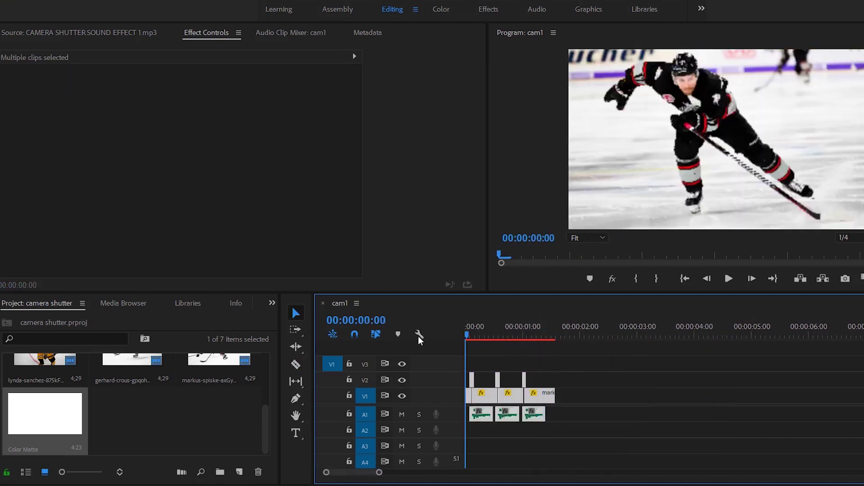
pyautogui.press('=')
pyautogui.moveTo(703, 436); pyautogui.dragTo(471, 391)
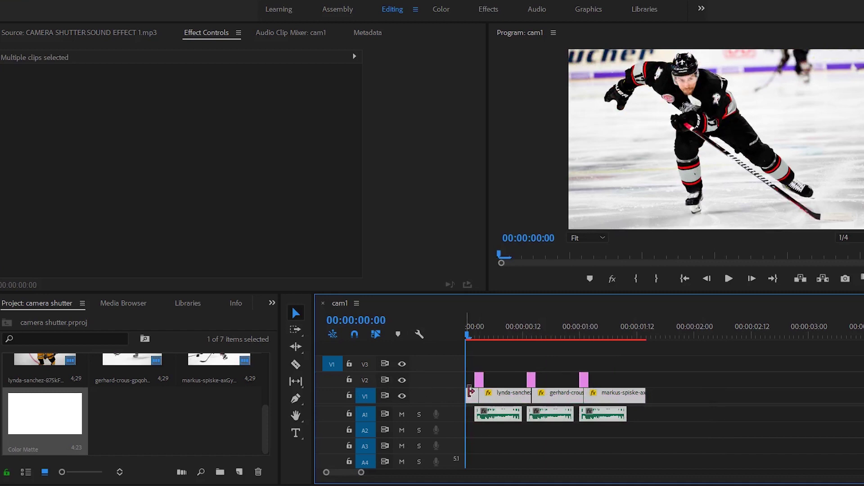
pyautogui.moveTo(715, 423); pyautogui.dragTo(416, 359)
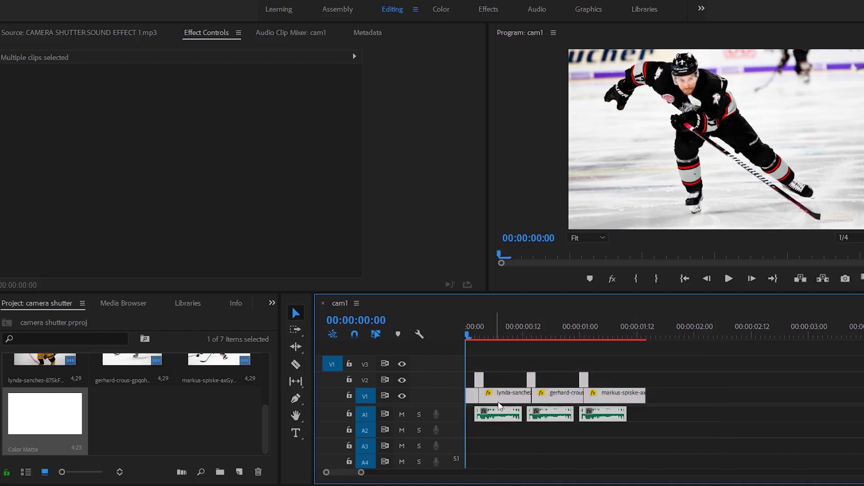
pyautogui.moveTo(520, 399); pyautogui.dragTo(692, 397)
pyautogui.click(651, 401)
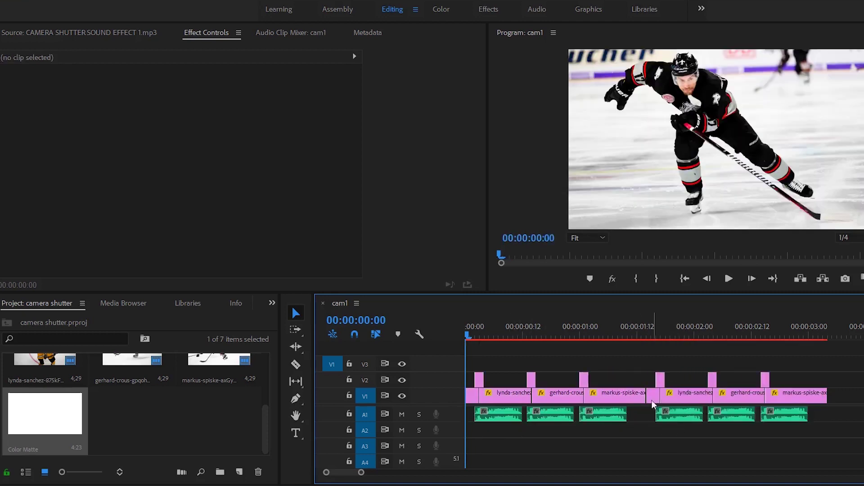
# Play and scrub the doubled sequence from the start to 00:00:00:23 to check the rapid photo changes
pyautogui.press('space')
pyautogui.moveTo(469, 334); pyautogui.dragTo(480, 333)
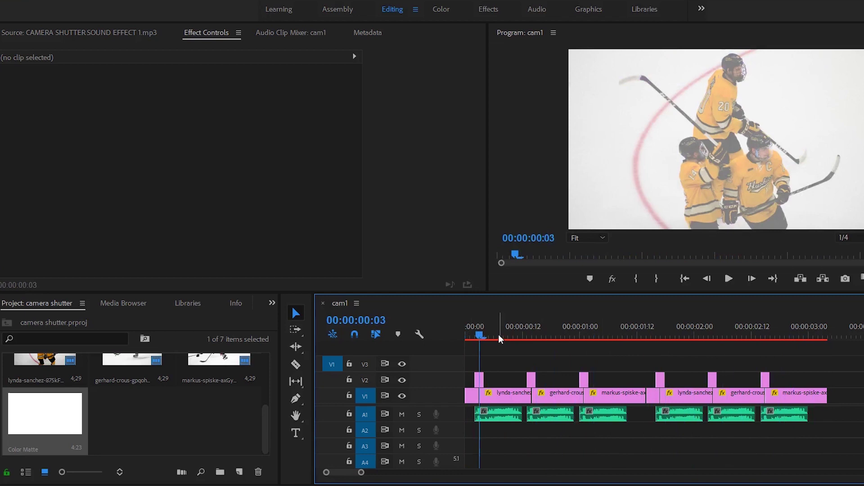
pyautogui.moveTo(491, 336); pyautogui.dragTo(408, 336)
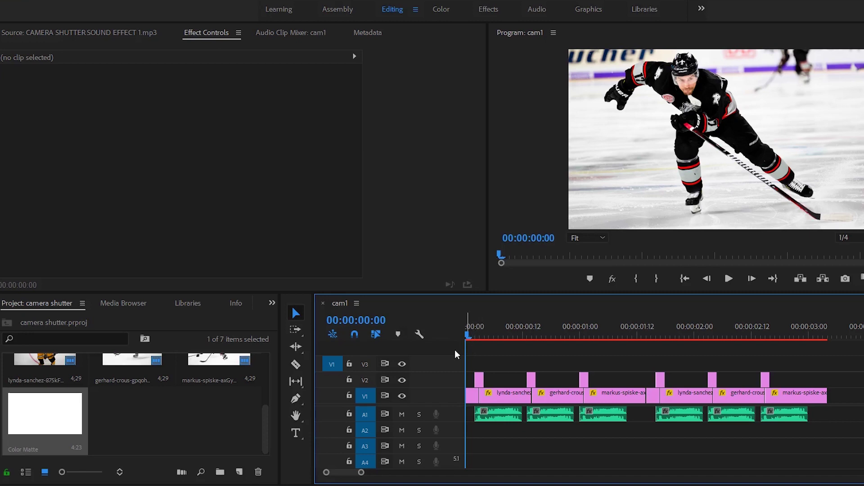
pyautogui.moveTo(496, 337); pyautogui.dragTo(580, 333)
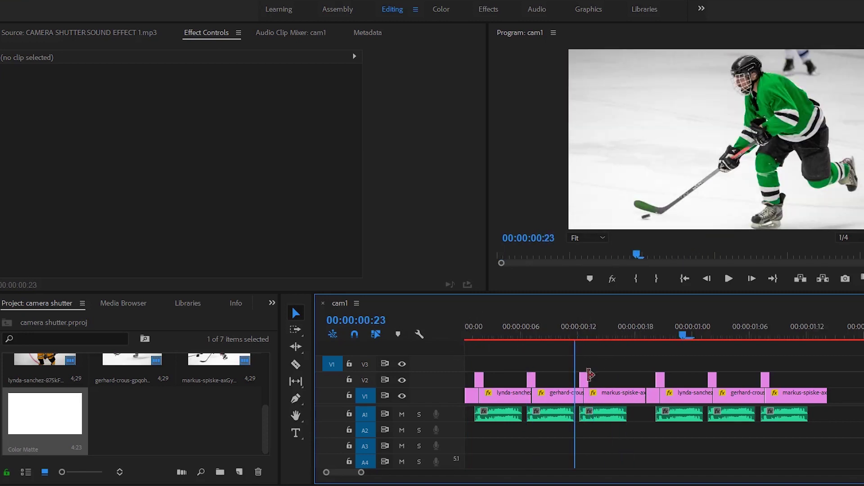
# Delete the second shutter sound and all photos, mattes and sounds before the first green-jersey photo
pyautogui.press('=')
pyautogui.click(619, 414)
pyautogui.press('Delete')
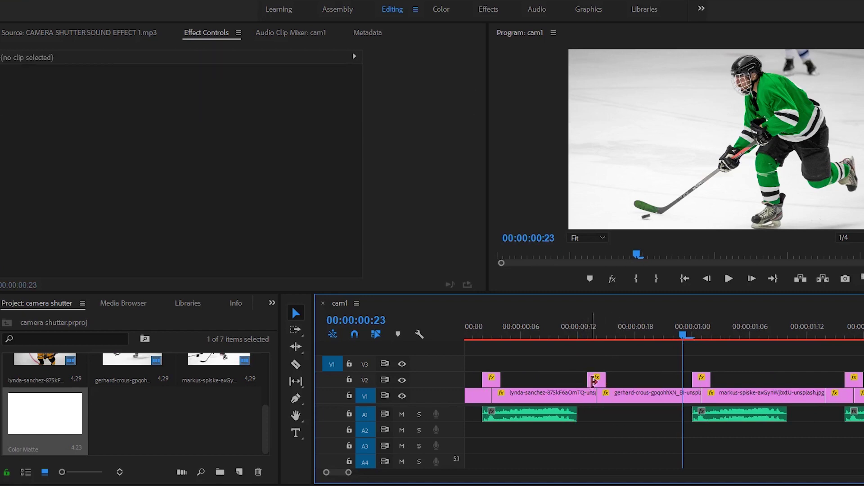
pyautogui.moveTo(540, 440); pyautogui.dragTo(423, 342)
pyautogui.press('Delete')
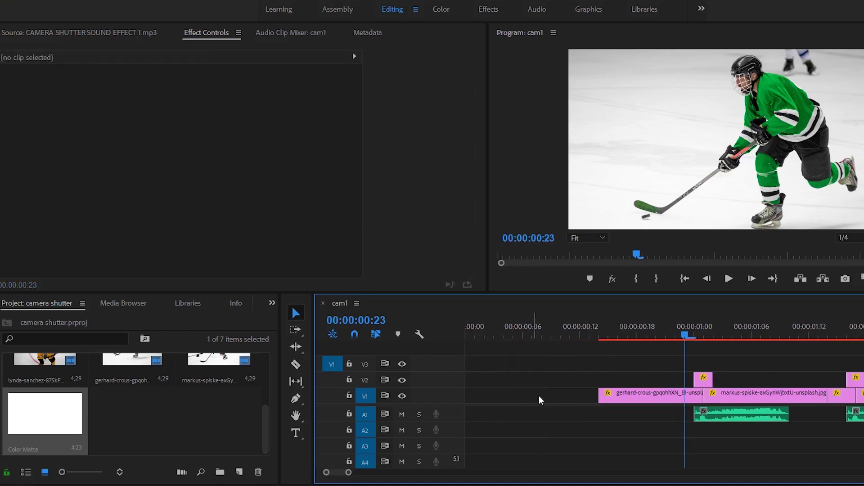
# Move a piece of the green-jersey photo to the sequence start, cut it at 00:00:00:03 and delete the rest of it
pyautogui.click(660, 397)
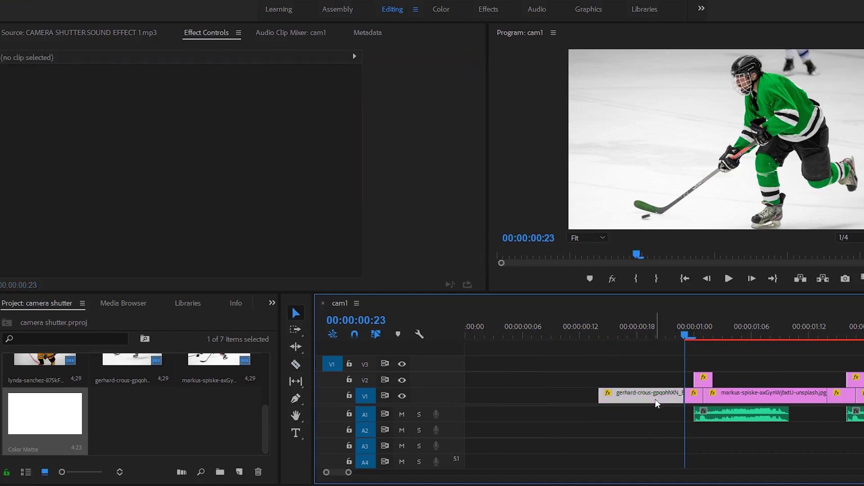
pyautogui.press('Delete')
pyautogui.click(689, 400)
pyautogui.moveTo(689, 400); pyautogui.dragTo(459, 395)
pyautogui.moveTo(549, 333); pyautogui.dragTo(528, 337)
pyautogui.press('=')
pyautogui.press('c')
pyautogui.click(524, 396)
pyautogui.press('v')
pyautogui.click(557, 396)
pyautogui.press('Delete')
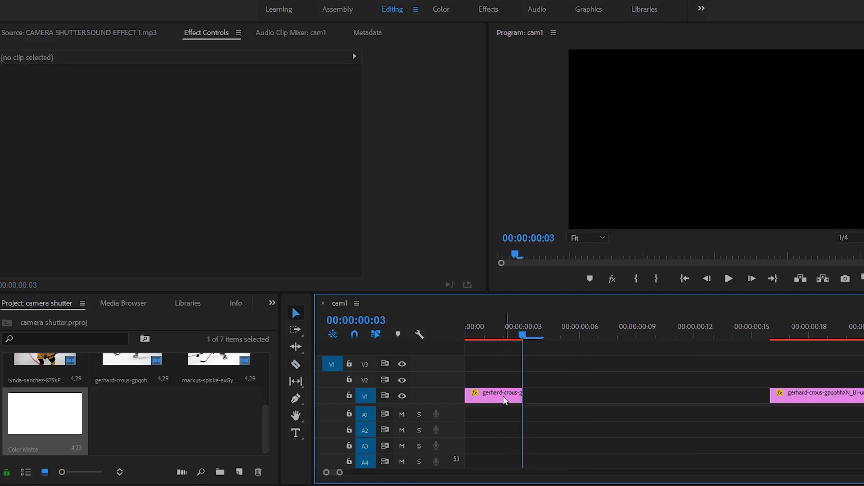
# Duplicate the three-frame green-jersey clip directly after itself and adjust the first copy's scale
pyautogui.moveTo(535, 399)
pyautogui.mouseDown()
pyautogui.moveTo(562, 398)
pyautogui.moveTo(550, 396)
pyautogui.mouseUp()
pyautogui.moveTo(524, 334); pyautogui.dragTo(456, 330)
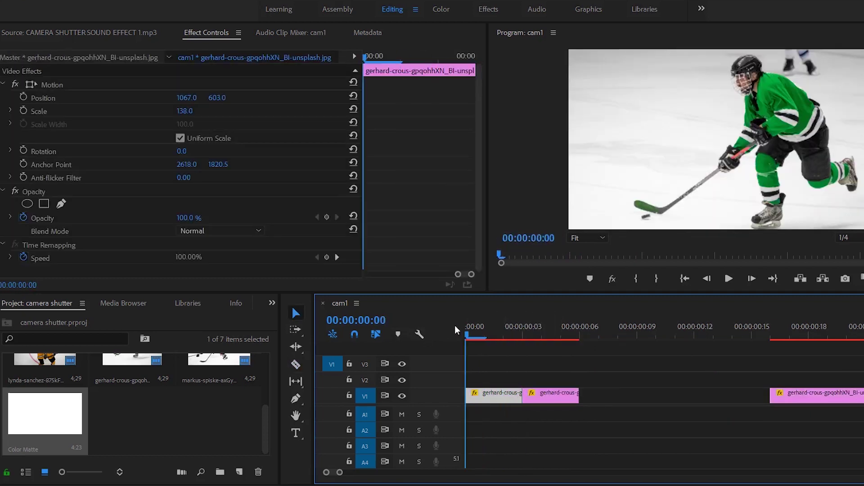
pyautogui.moveTo(185, 111); pyautogui.dragTo(297, 98)
# Set the second green-jersey clip's horizontal position to 1543 and adjust its scale
pyautogui.click(544, 394)
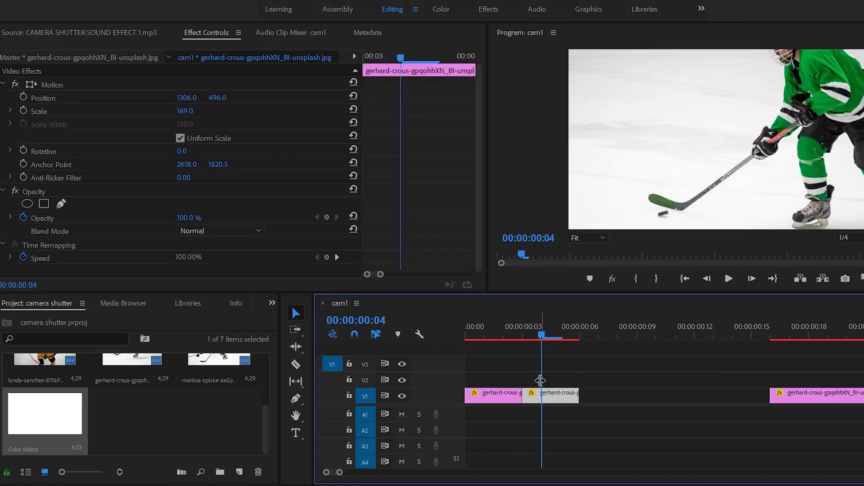
pyautogui.moveTo(532, 331); pyautogui.dragTo(553, 343)
pyautogui.moveTo(201, 98); pyautogui.dragTo(298, 98)
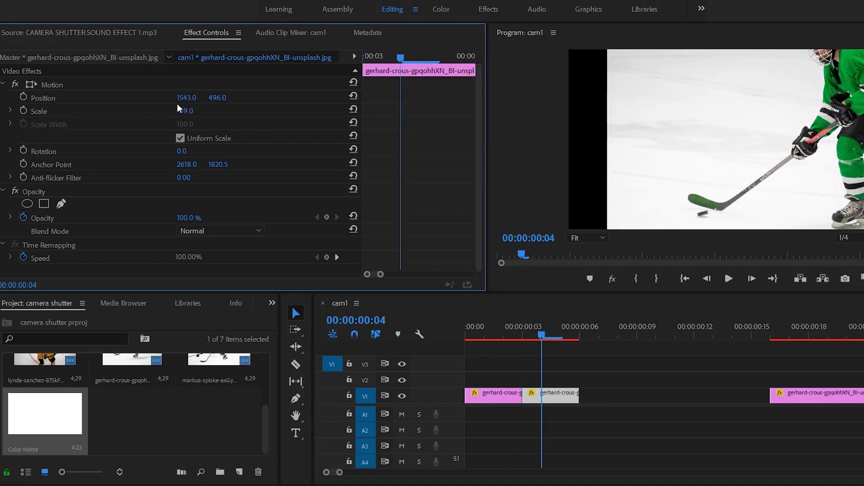
pyautogui.moveTo(184, 111); pyautogui.dragTo(154, 97)
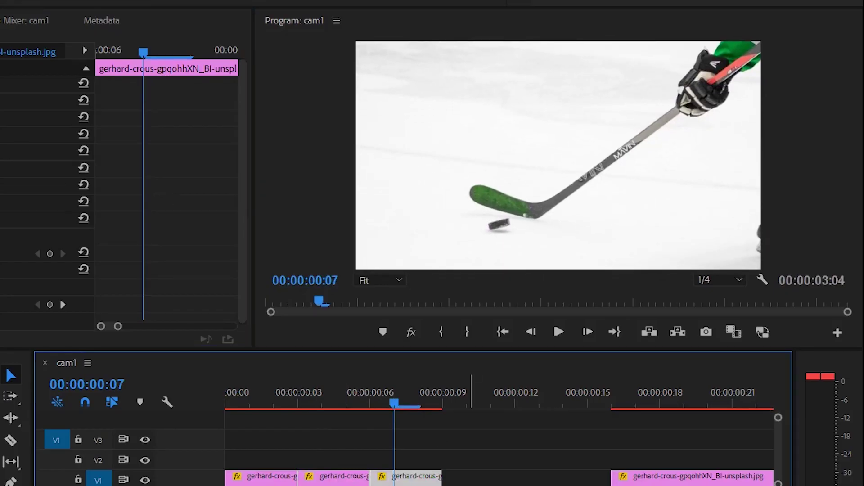
# Place a copy of the white matte and a copy of the shutter sound at the first green-jersey clips
pyautogui.moveTo(377, 466); pyautogui.dragTo(236, 461)
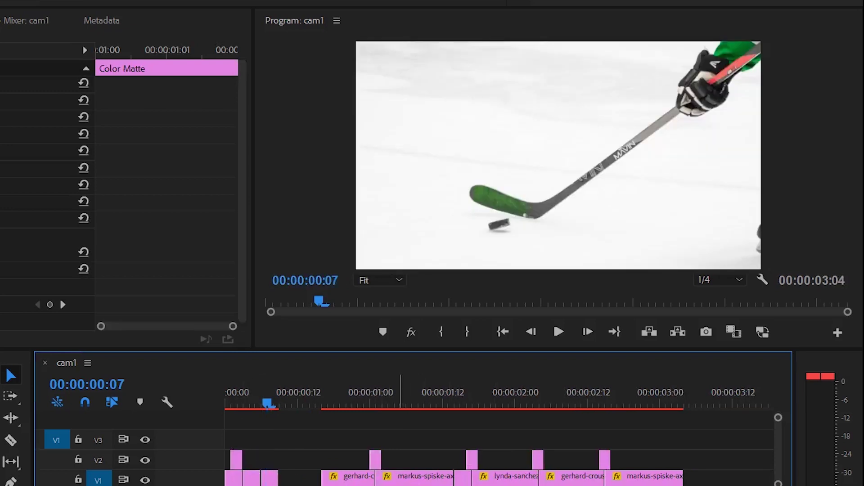
pyautogui.moveTo(424, 485); pyautogui.dragTo(285, 485)
pyautogui.press('=')
pyautogui.press('=')
# Cut the first green-jersey clip at 00:00:00:01, ripple-delete its opening frame and return to the sequence start
pyautogui.moveTo(277, 396); pyautogui.dragTo(225, 396)
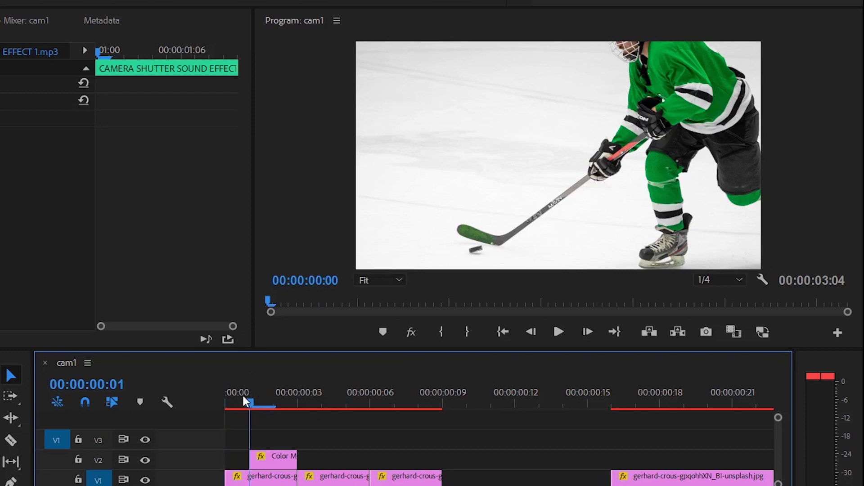
pyautogui.click(341, 438)
pyautogui.press('c')
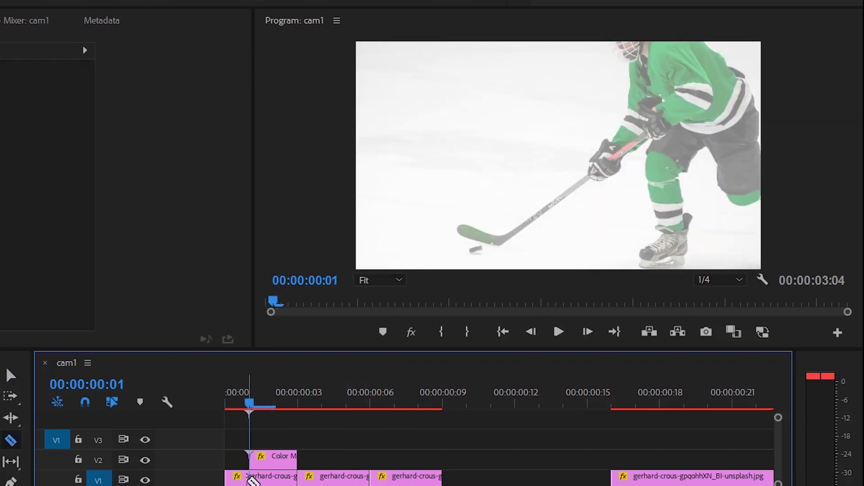
pyautogui.click(249, 478)
pyautogui.press('v')
pyautogui.click(236, 478)
pyautogui.press('Delete')
pyautogui.press('Home')
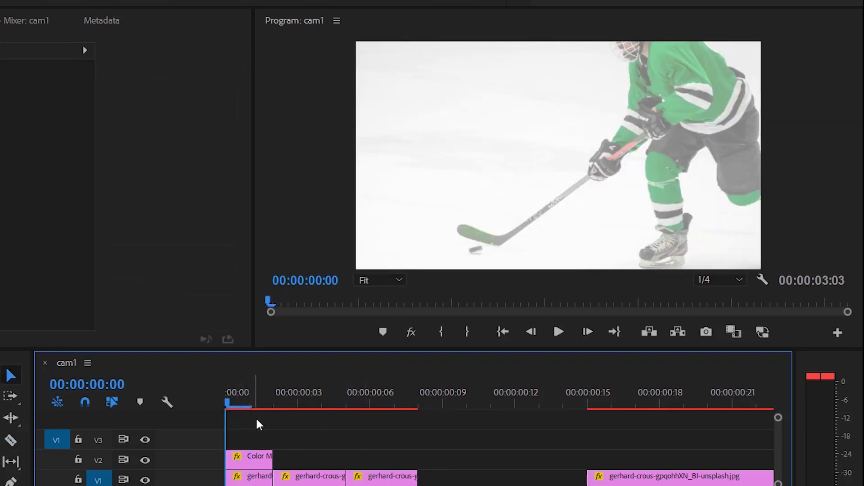
# Cut the white matte at 00:00:00:01 and delete its first frame, then place another matte over the following photo cut
pyautogui.press('c')
pyautogui.click(249, 456)
pyautogui.press('v')
pyautogui.click(237, 458)
pyautogui.press('Delete')
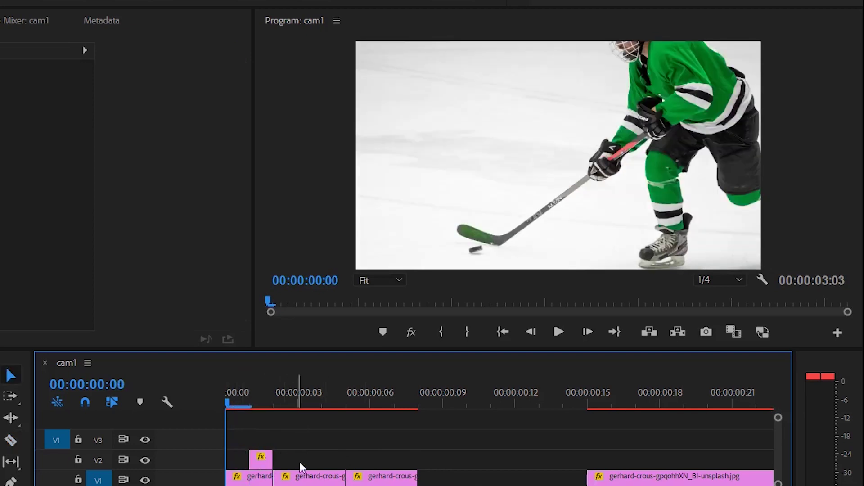
pyautogui.click(261, 468)
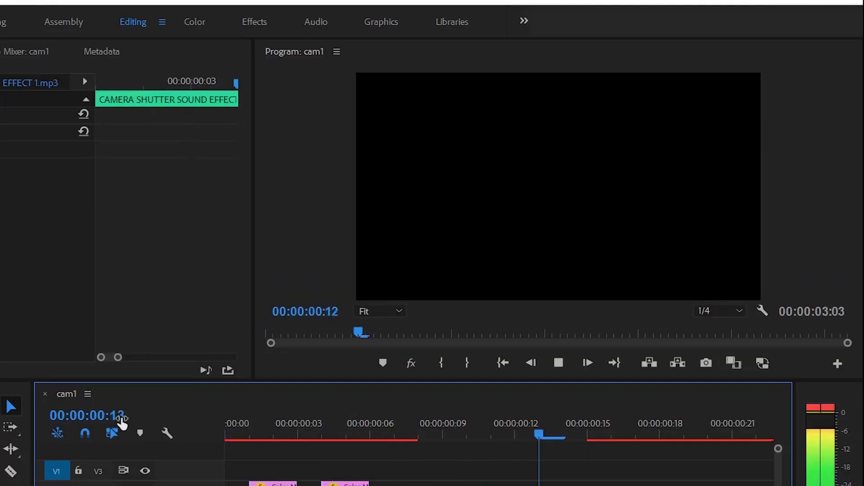
# Extend the third green-jersey clip to 00:00:00:15 to close the gap and play the sequence from its start
pyautogui.press('-')
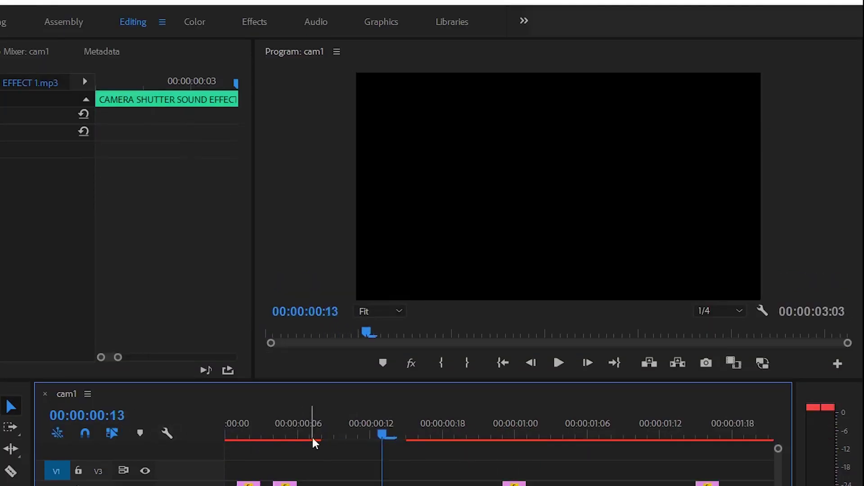
pyautogui.press('Home')
pyautogui.press('space')
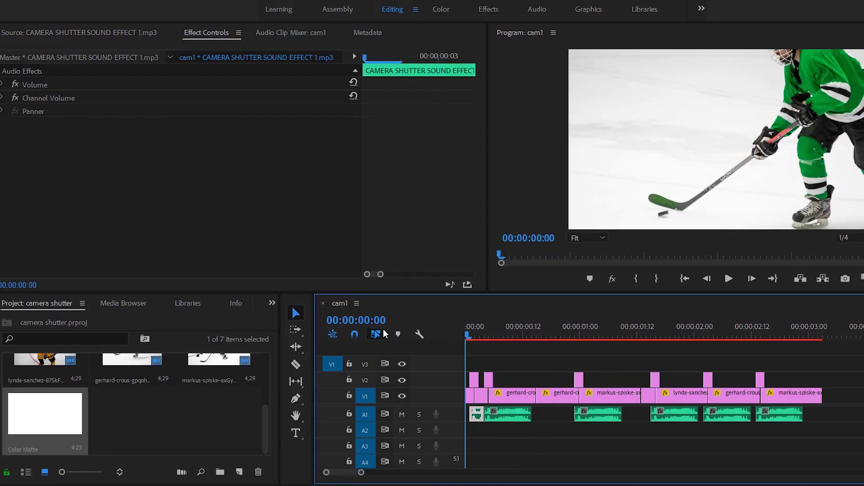
pyautogui.press('=')
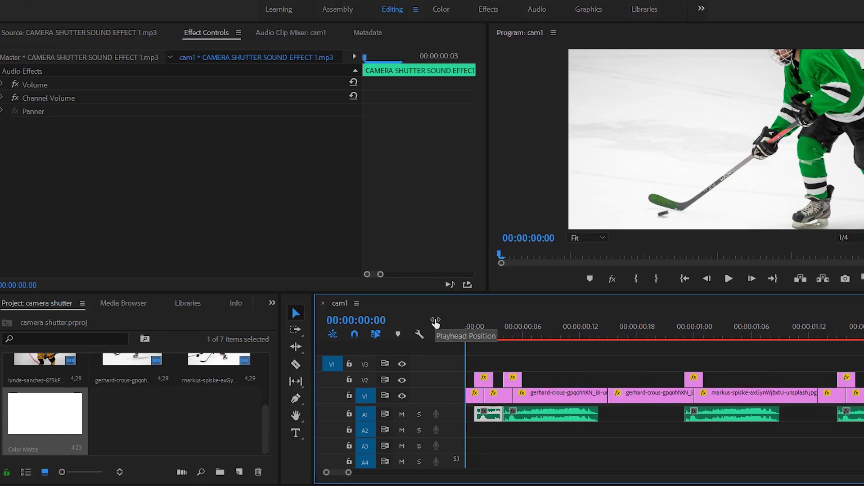
# Play the opening green-jersey clips from the start to 00:00:00:15 to check the matte and shutter timing
pyautogui.press('space')
pyautogui.press('space')
pyautogui.press('Home')
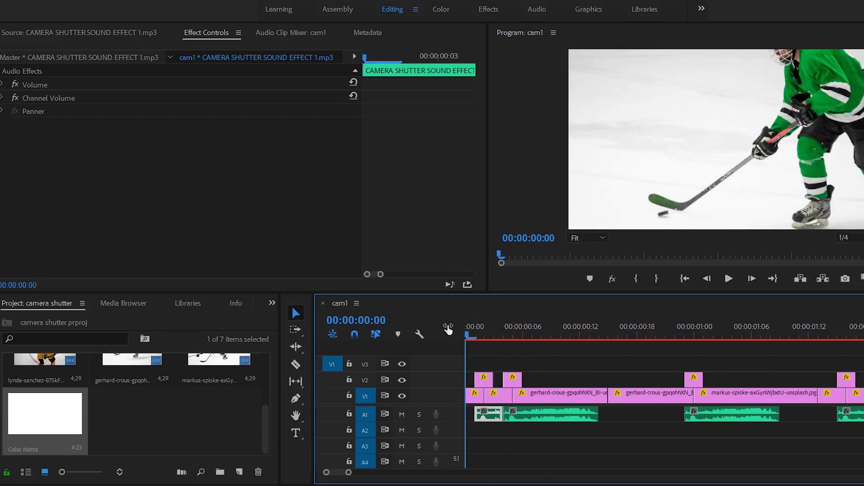
pyautogui.press('space')
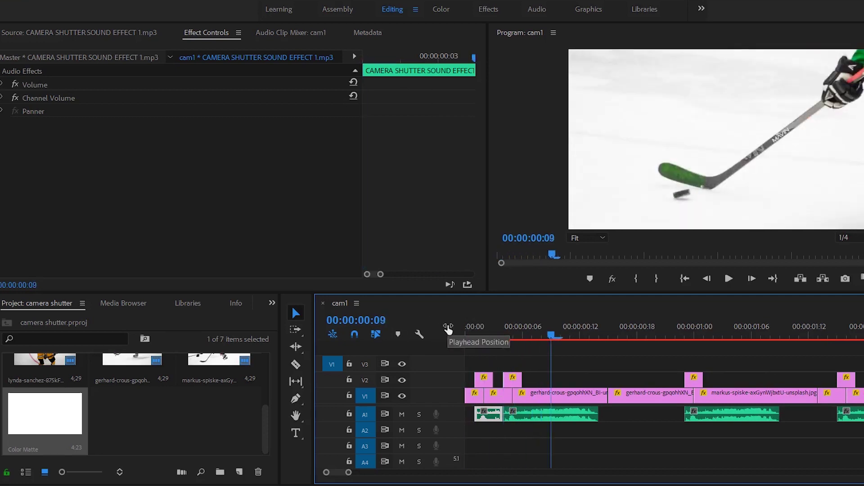
pyautogui.press('space')
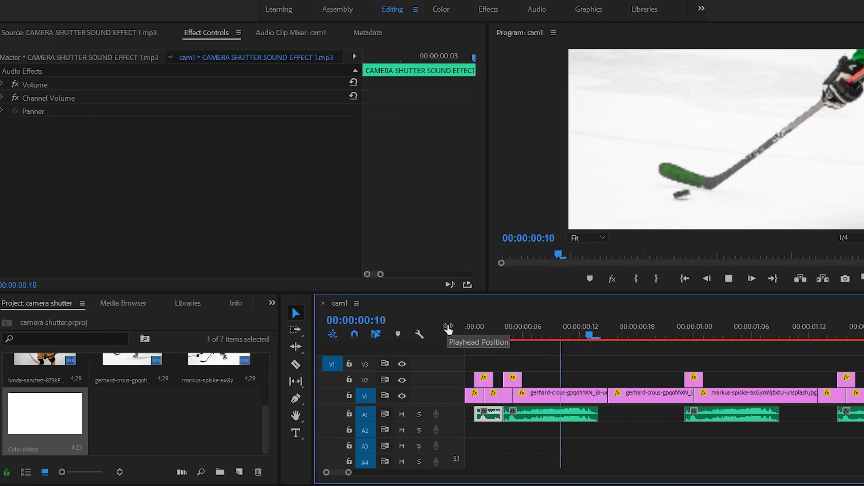
pyautogui.press('space')
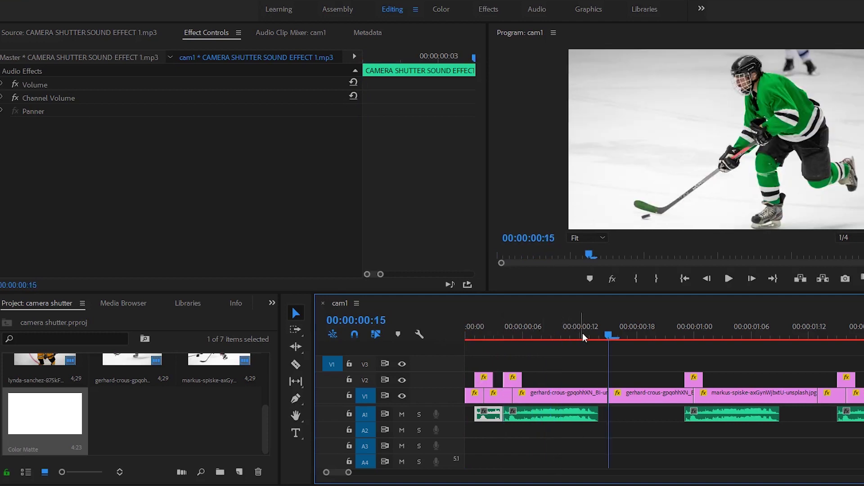
# Play the sequence from the start to 00:00:01:20 to review the photo transitions
pyautogui.moveTo(582, 335); pyautogui.dragTo(345, 330)
pyautogui.press('space')
pyautogui.press('-')
pyautogui.press('space')
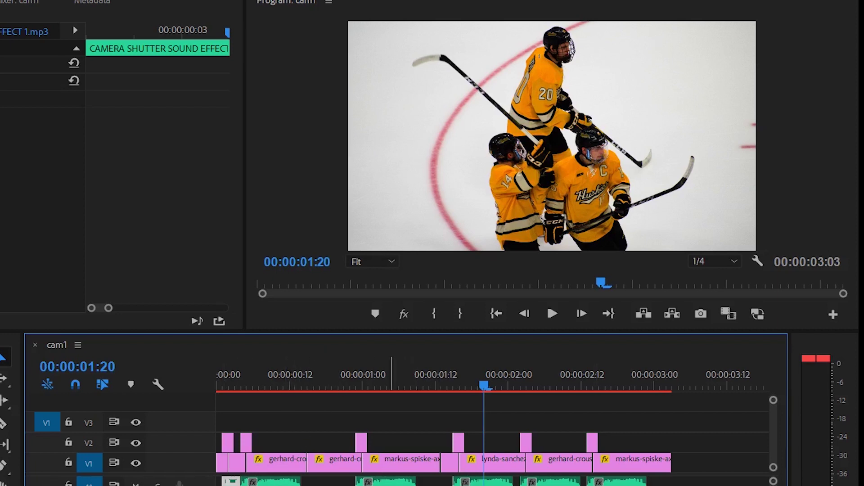
# Save the project and return to the start of the sequence
pyautogui.click(391, 481)
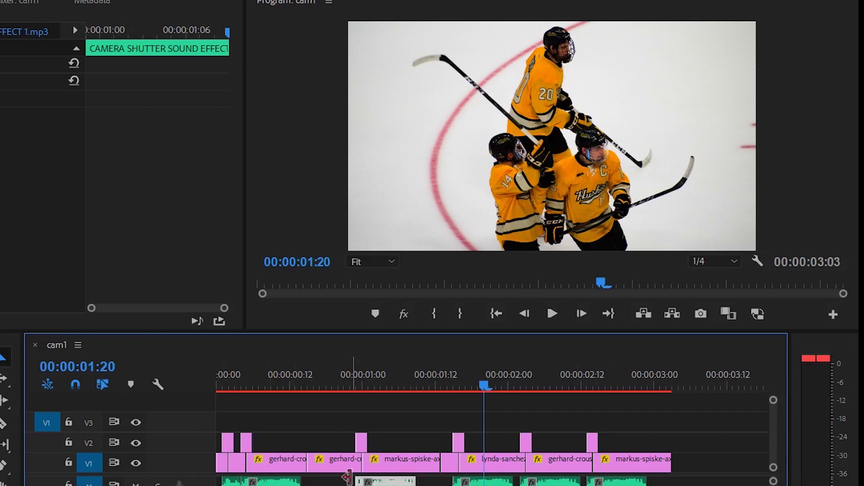
pyautogui.click(391, 485)
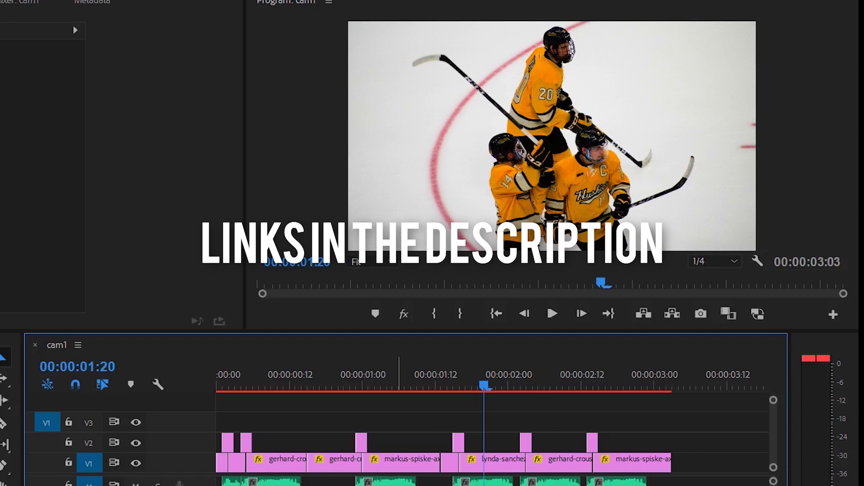
pyautogui.hotkey('ctrl', 's')
pyautogui.press('Home')
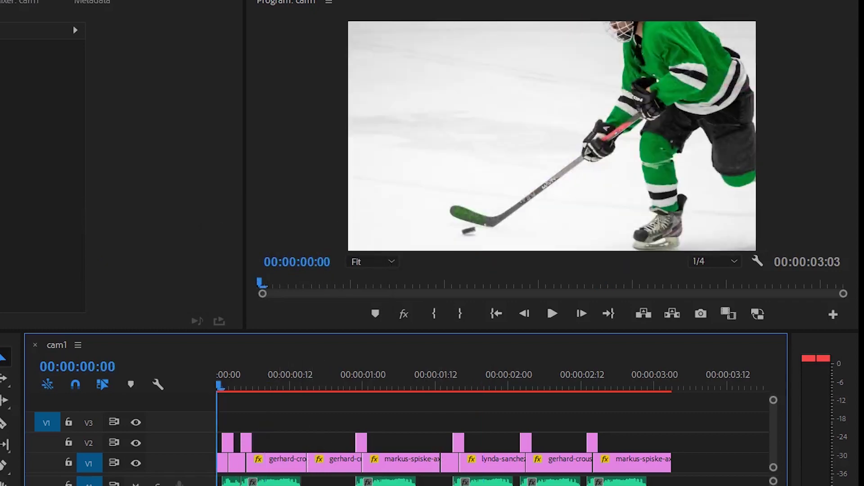